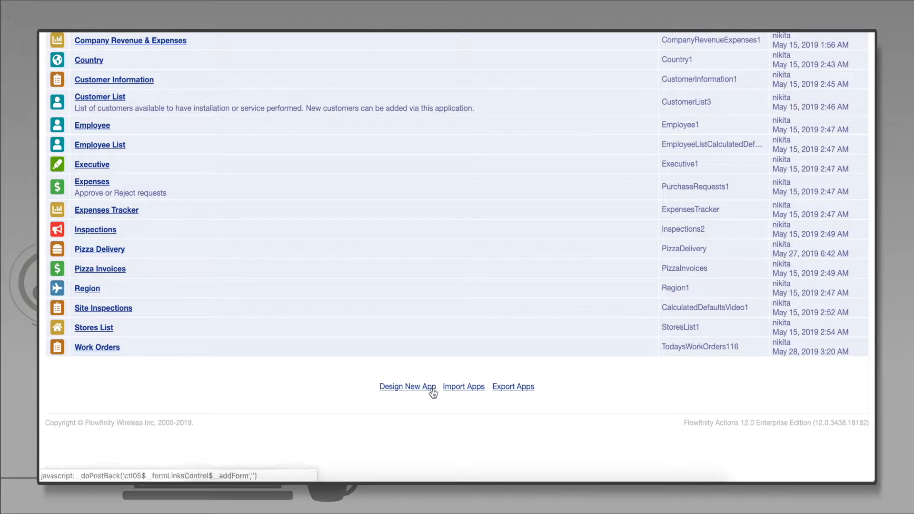
Start designing a new app and title it "Dispatch Technician"
left_click(432, 393)
type("Di")
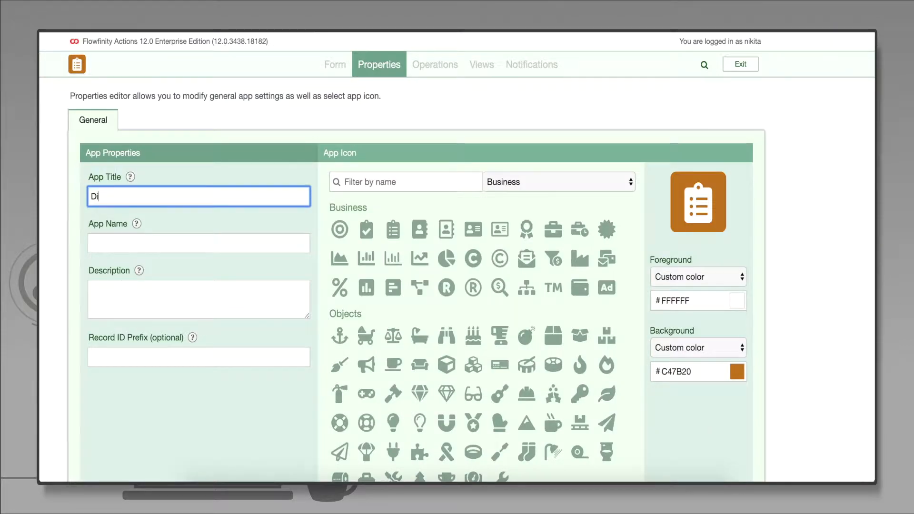
type("spatch Technician")
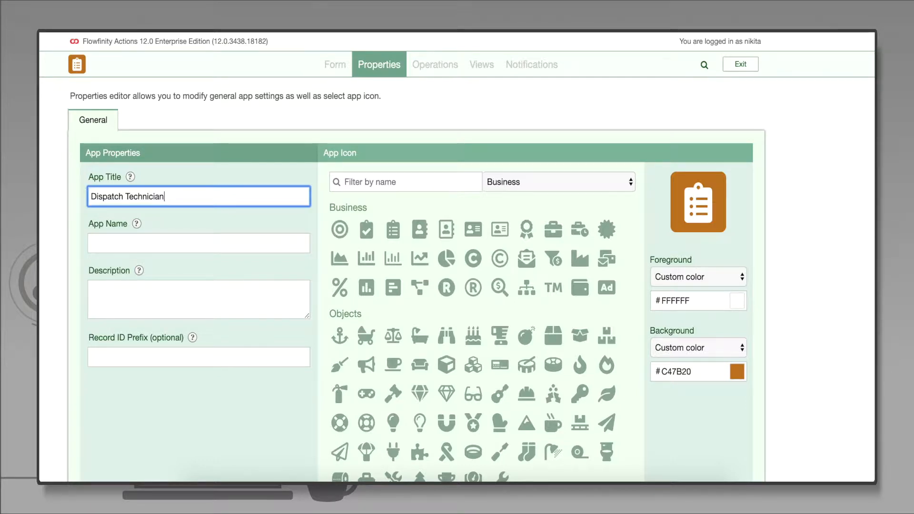
Enter the description "An app which allows to dispatch a technician if a field service is requested." and save the app properties
left_click(114, 290)
type("An app which ")
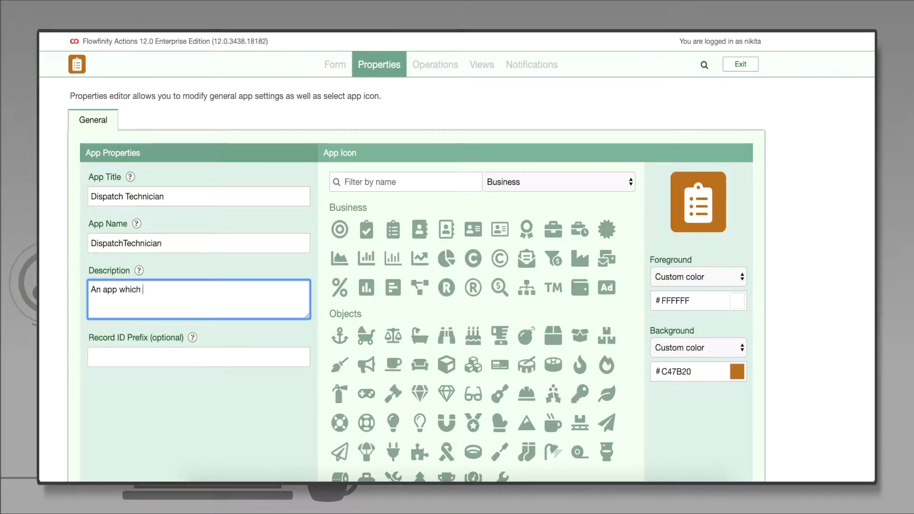
type("allows to dispatch a technician if a fiel")
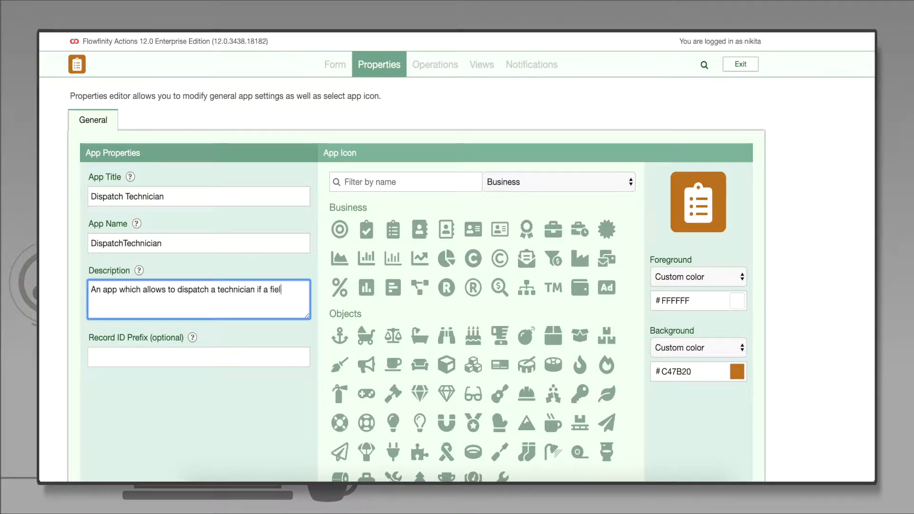
type("d service is requested.")
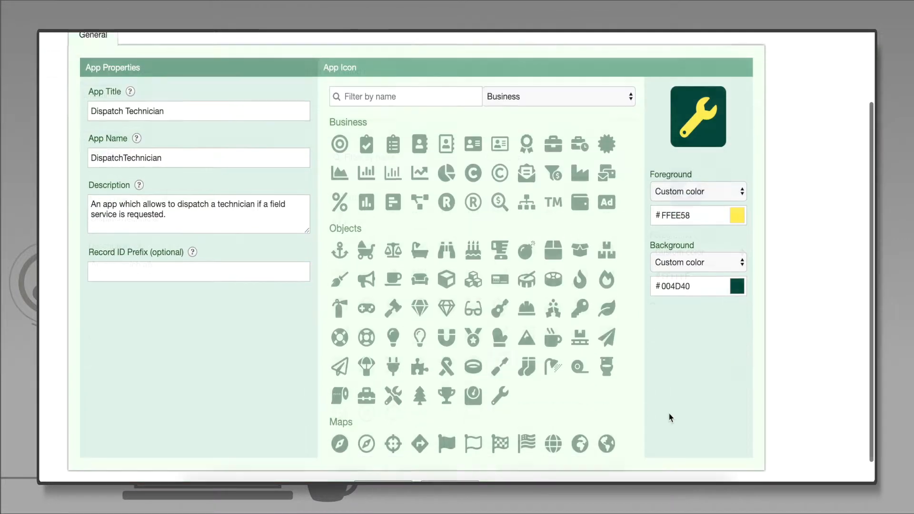
scroll(669, 413, "down", 1)
left_click(405, 469)
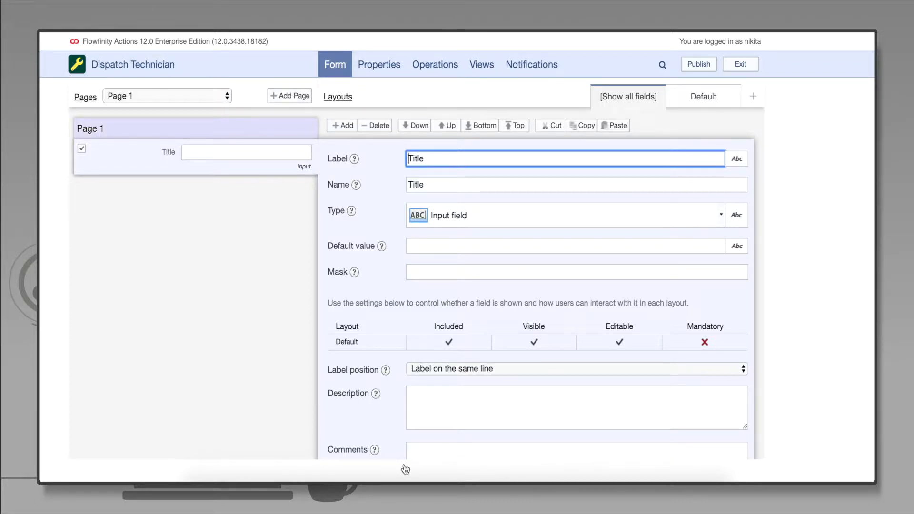
Rename the first page to "Work Order Details", keep it visible in the Default layout, and save the form
left_click(104, 129)
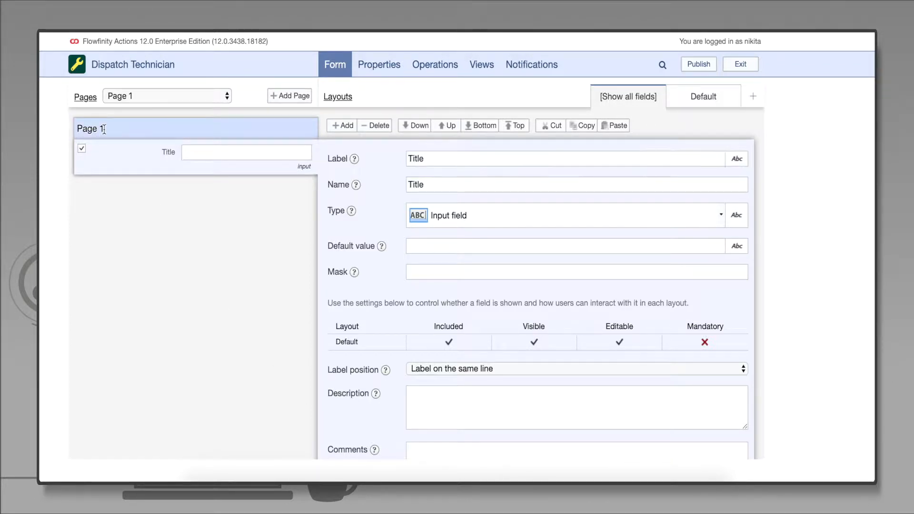
left_click(447, 154)
key("ctrl+a")
key("BackSpace")
type("Work")
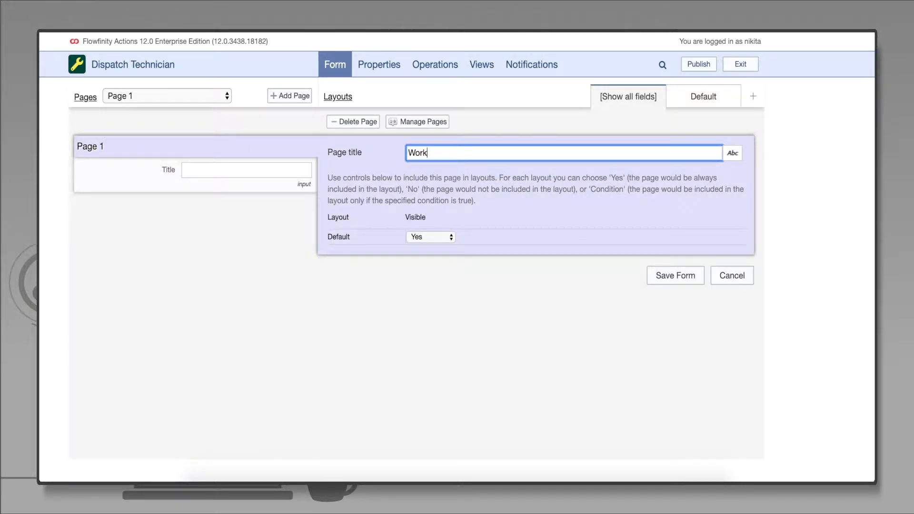
type(" Order Details")
left_click(450, 236)
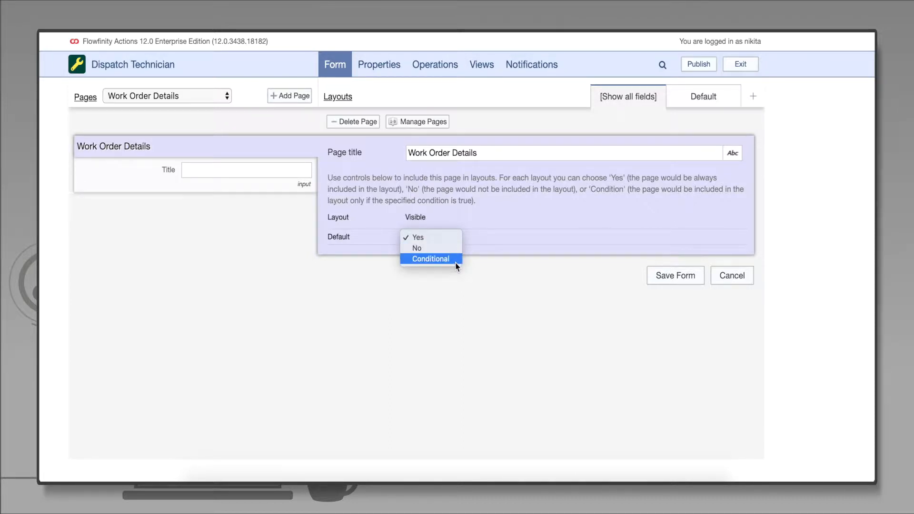
left_click(458, 238)
left_click(672, 278)
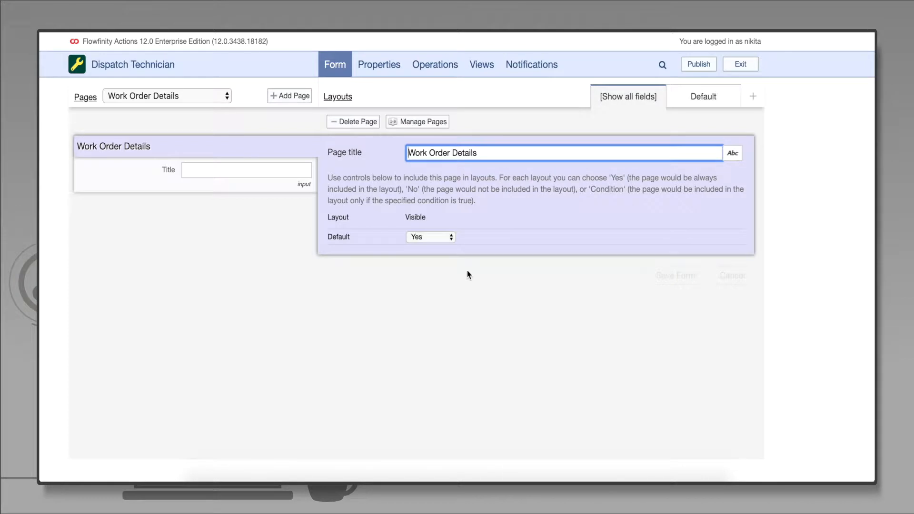
Replace the first field with an input field labelled "Customer Name" and save the form
left_click(341, 127)
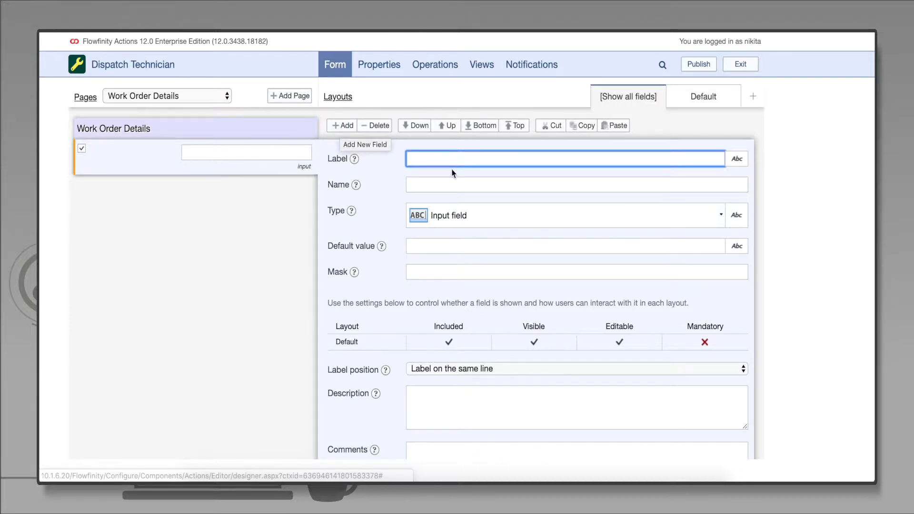
type("Cust")
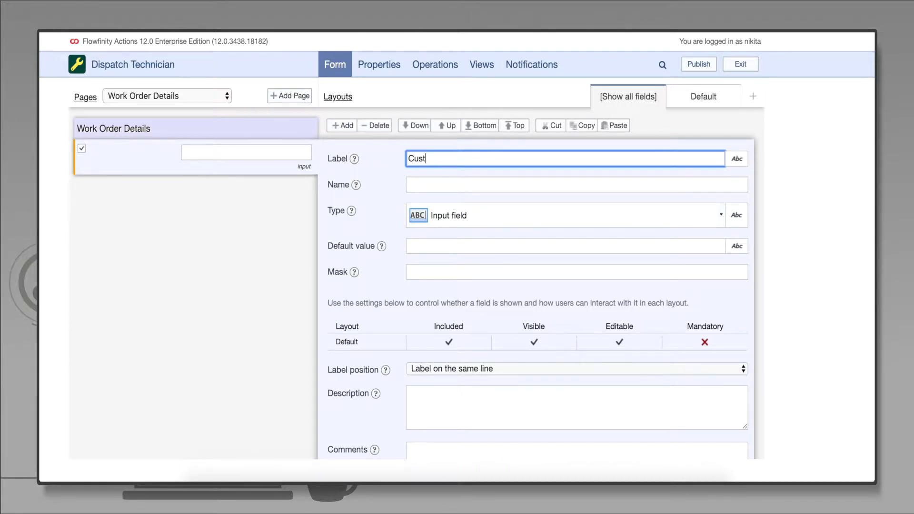
type("omer Name")
key("Tab")
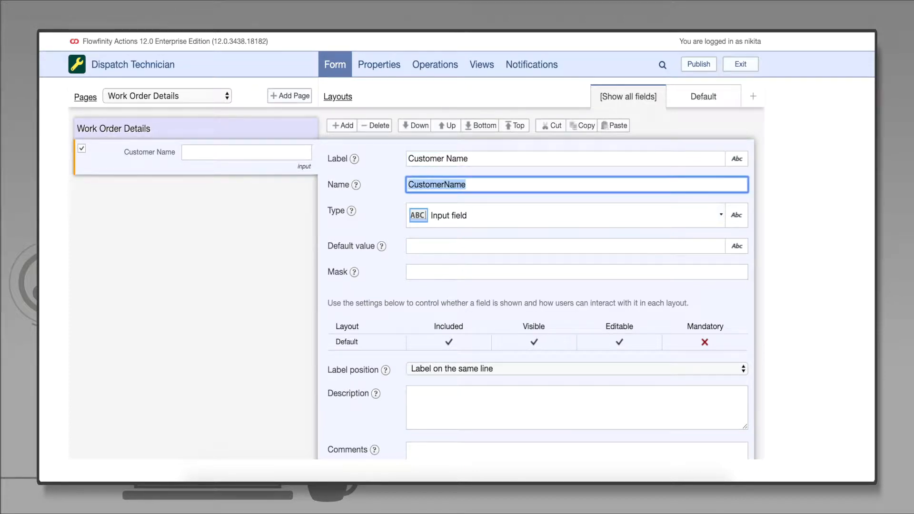
key("Tab")
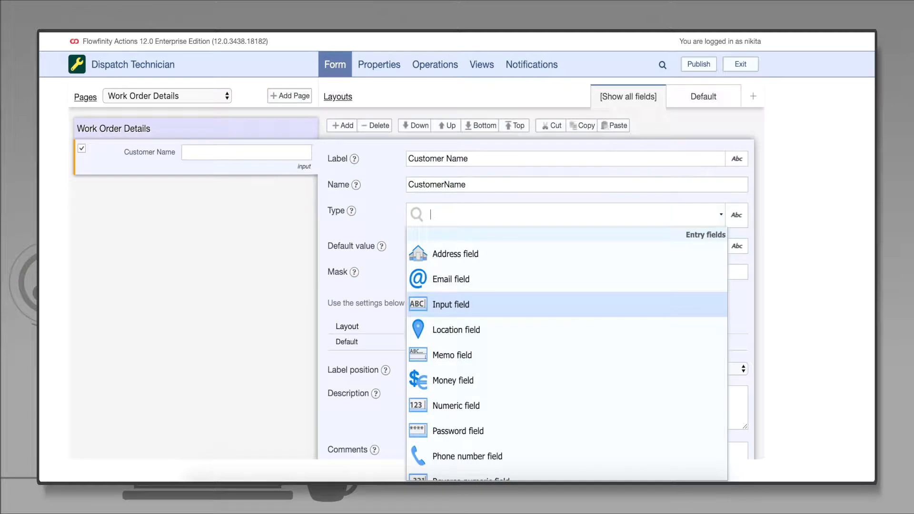
left_click(538, 314)
scroll(618, 381, "down", 3)
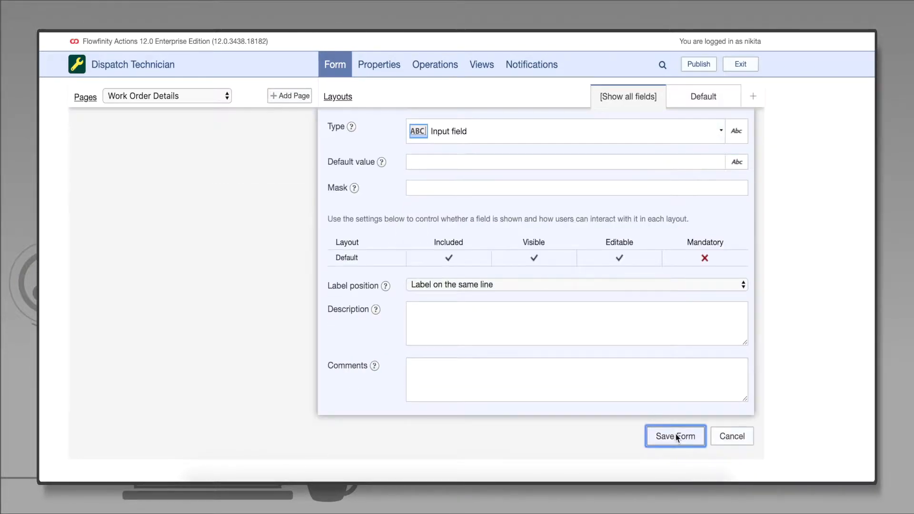
left_click(675, 434)
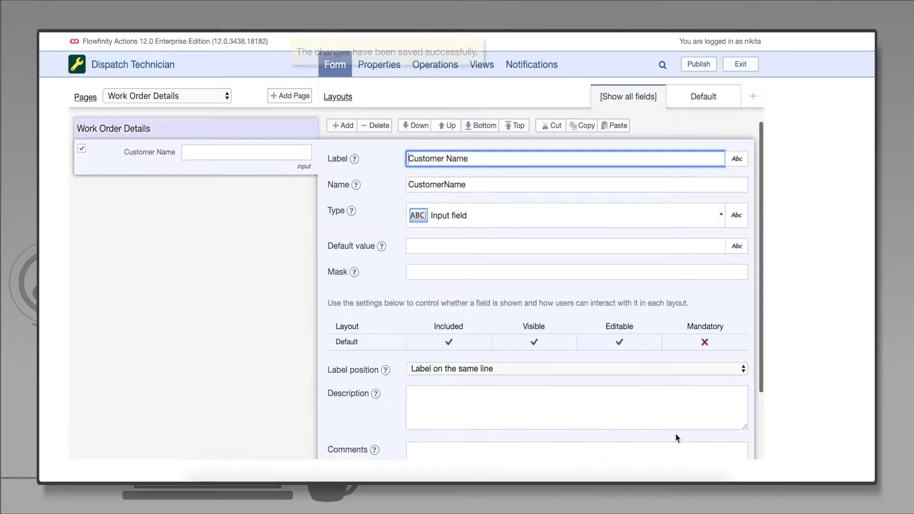
Add a user lookup field labelled "Assigned Technician" with multiple selection turned off, and save the form
left_click(347, 126)
type("Assigned Technician")
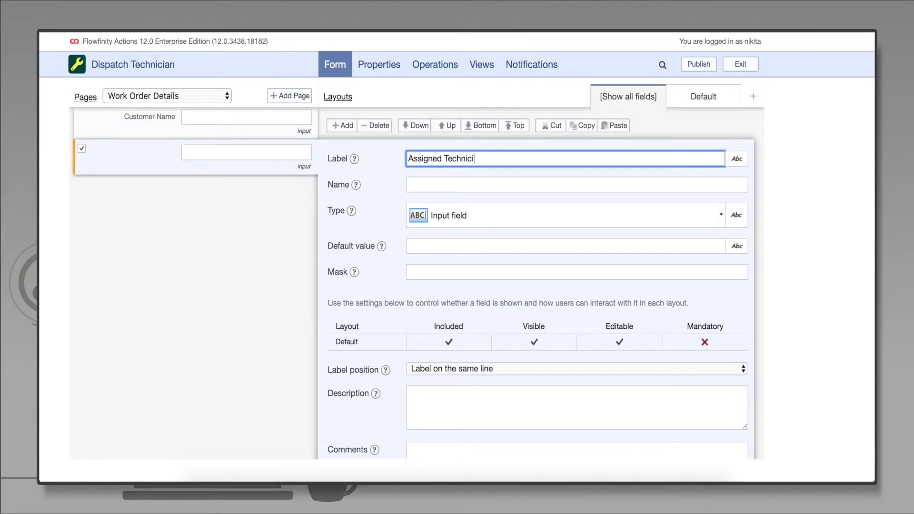
key("Tab")
key("Tab")
type("User")
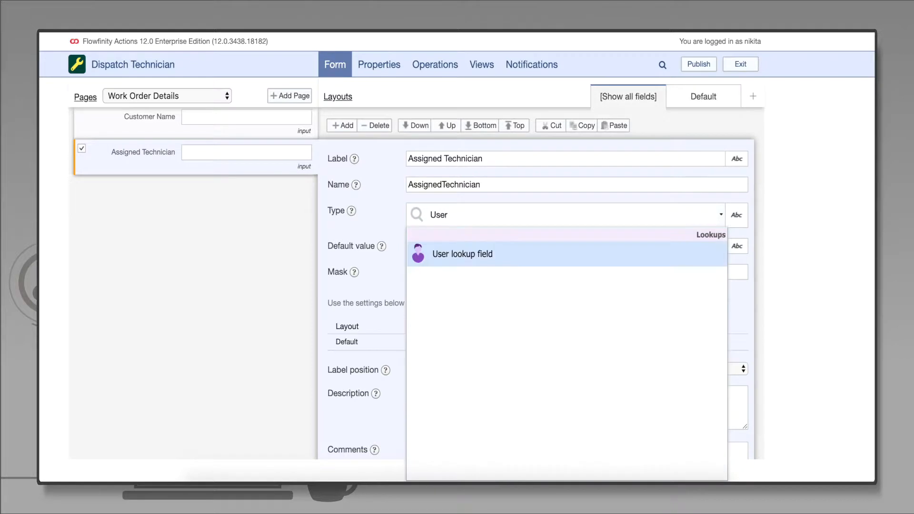
left_click(535, 262)
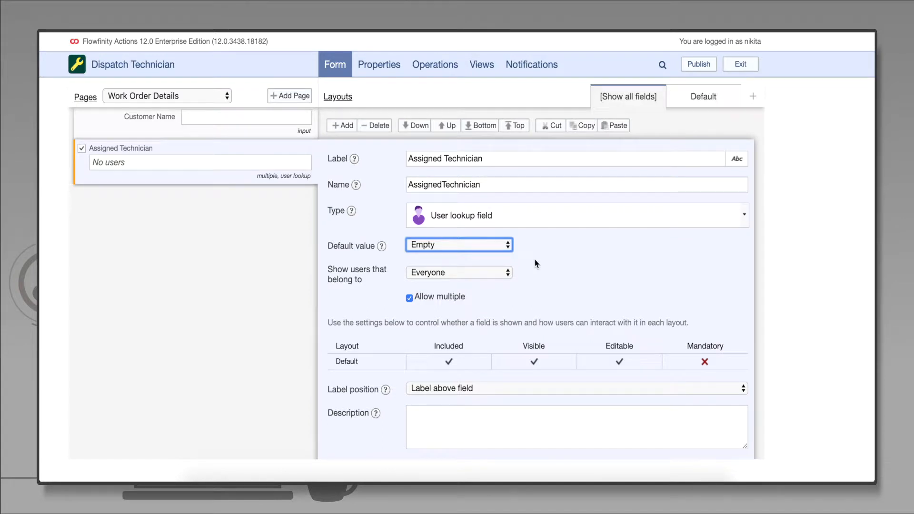
key("Tab")
key("Tab")
key("space")
scroll(669, 433, "down", 3)
left_click(669, 433)
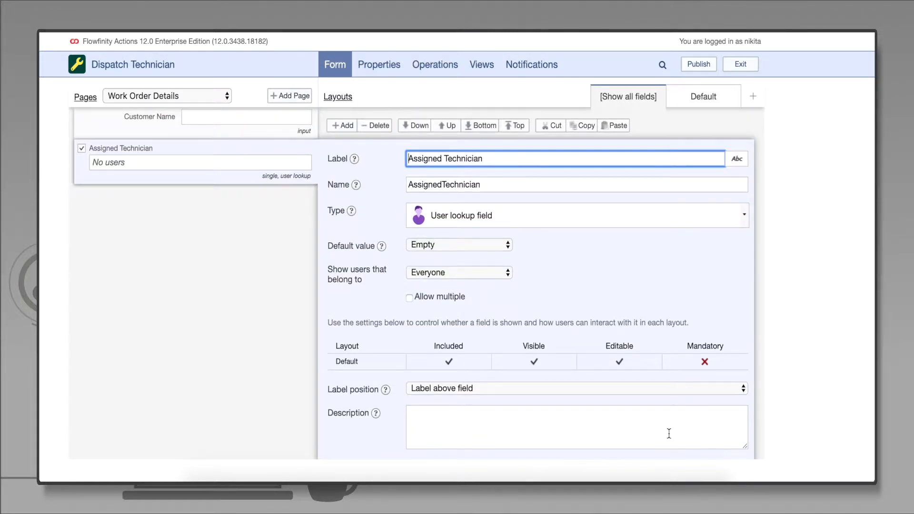
Add a new field labelled "Contact Name"
left_click(341, 126)
type("Contact Nam")
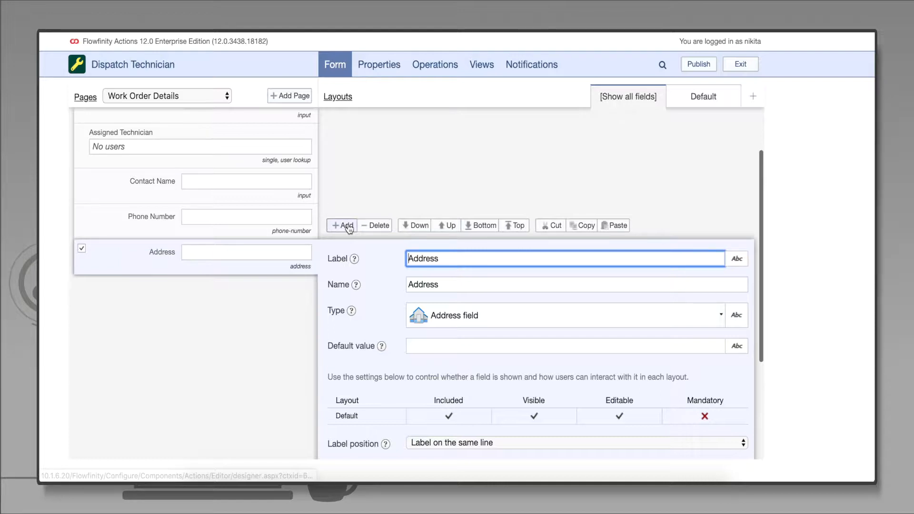
Add a money field labelled "Price" below the Address field
left_click(346, 225)
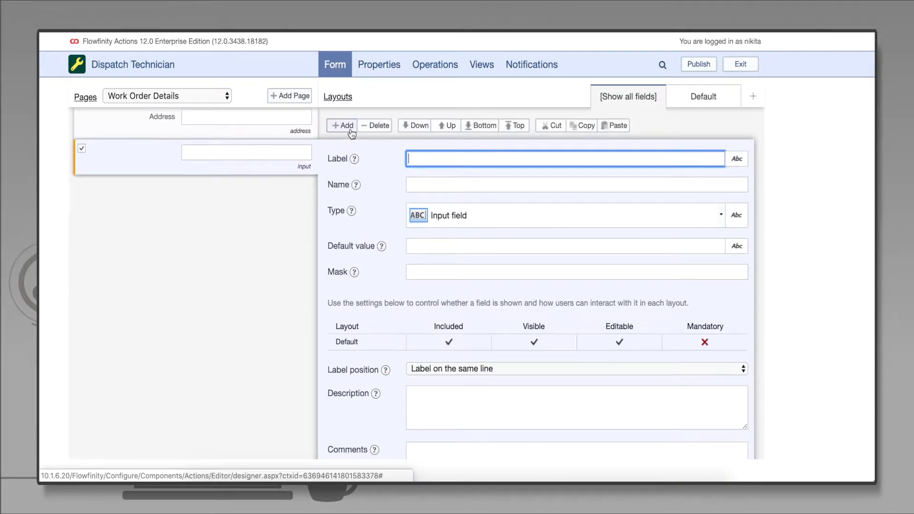
type("Price")
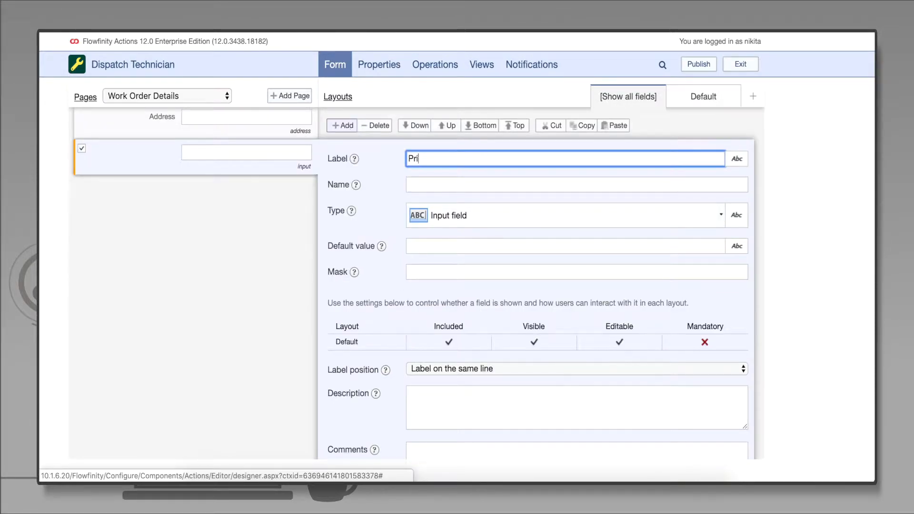
key("Tab")
key("Tab")
type("mon")
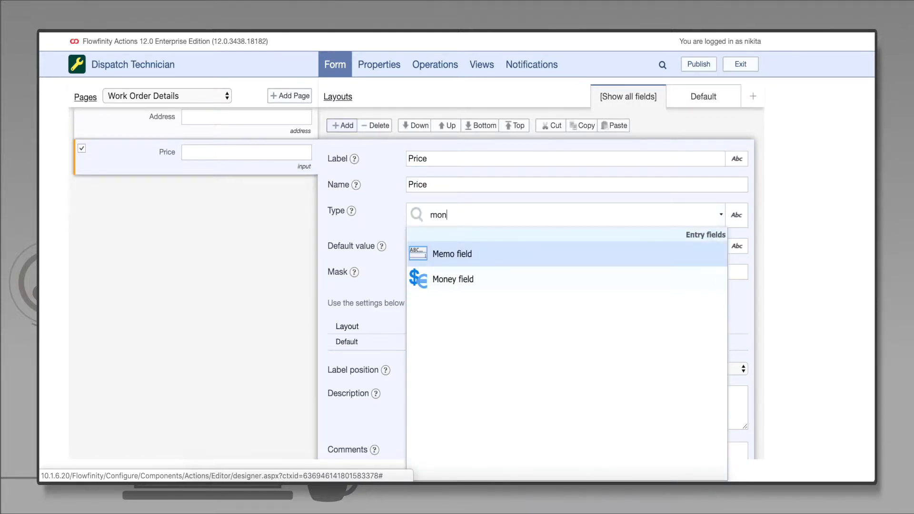
left_click(512, 254)
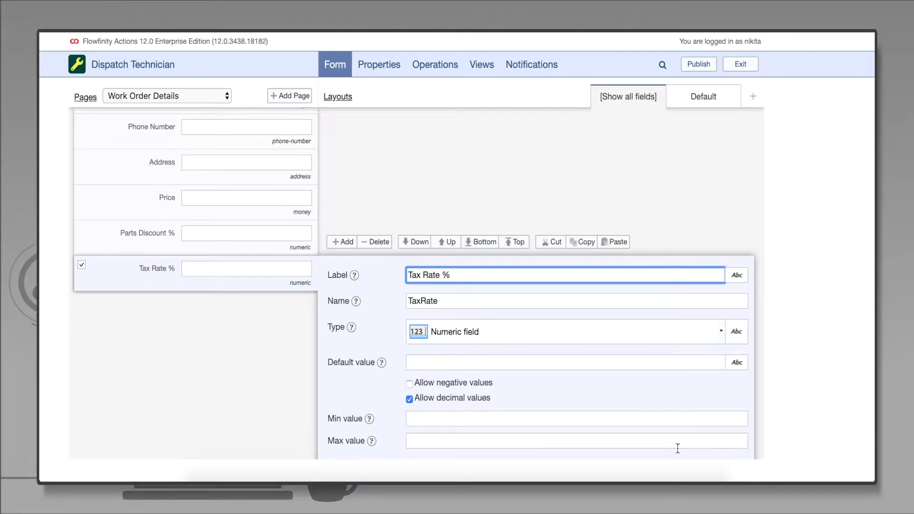
Create a new layout named "New Work Order" and save it
scroll(678, 448, "up", 5)
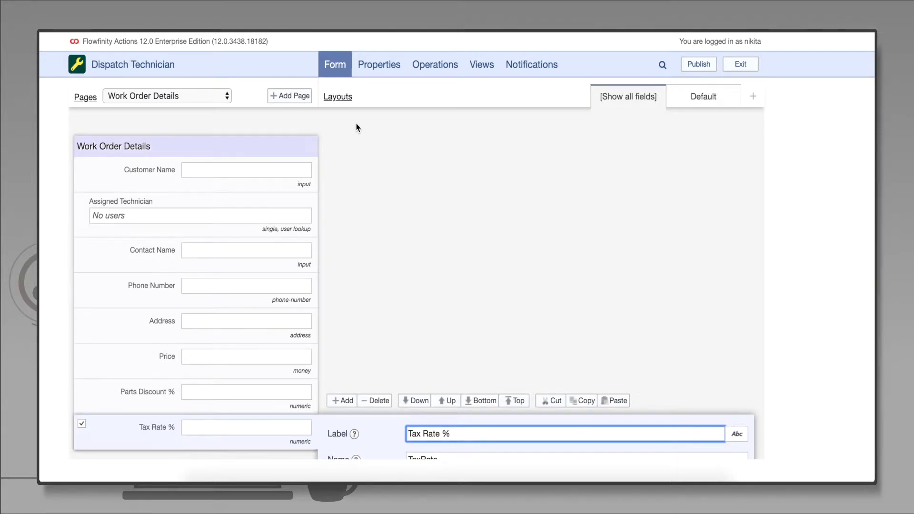
left_click(342, 99)
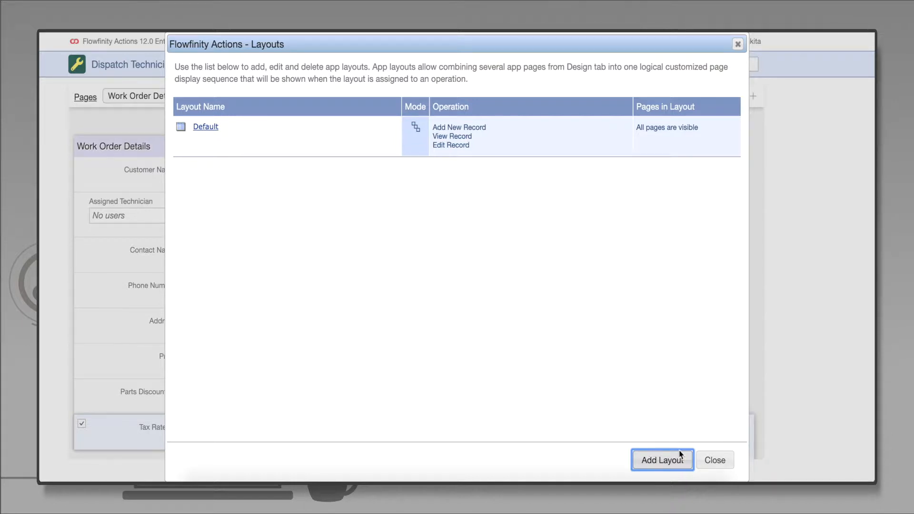
left_click(686, 464)
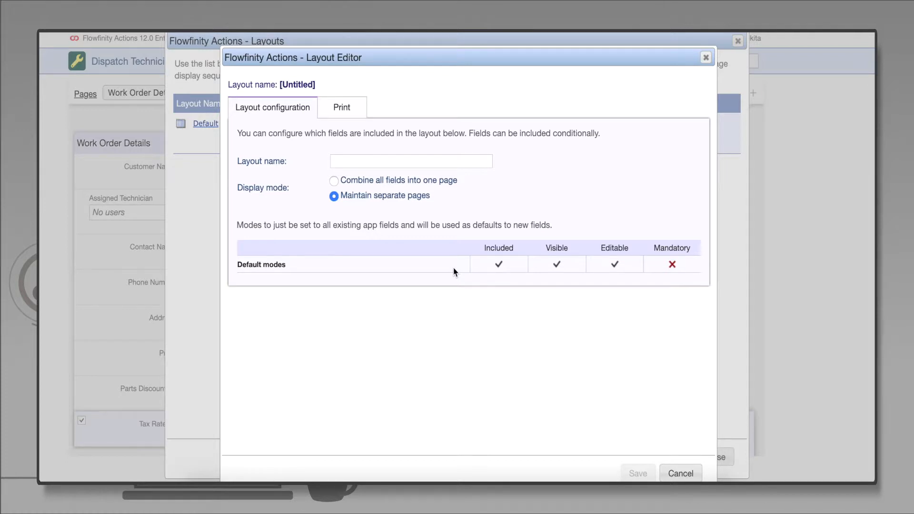
left_click(385, 163)
type("New Work ")
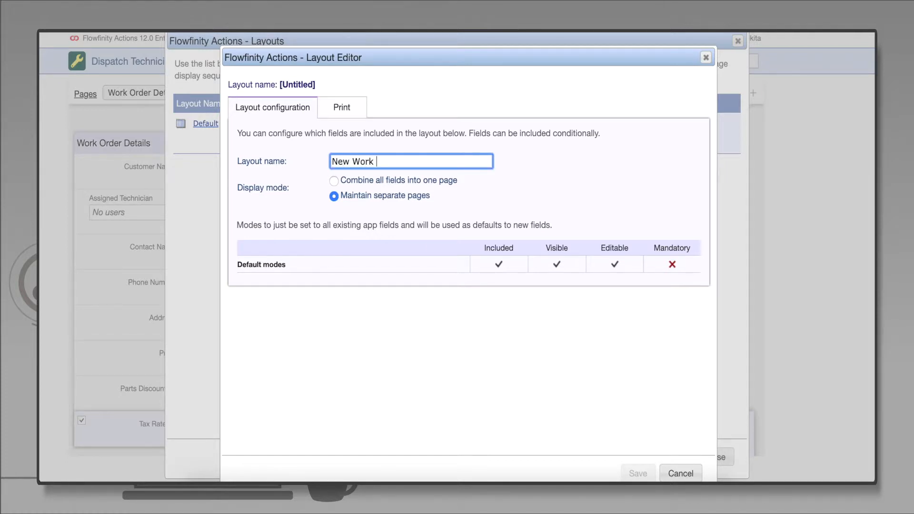
type("Order")
left_click(642, 367)
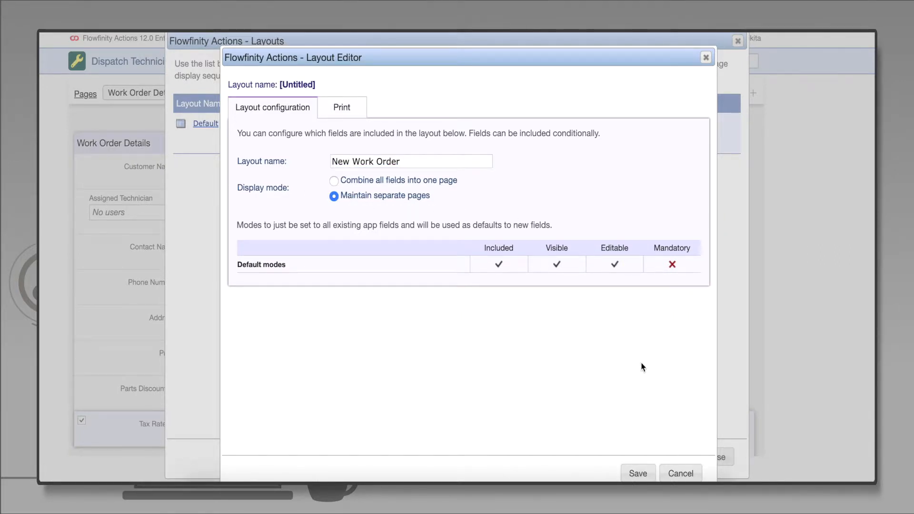
left_click(646, 471)
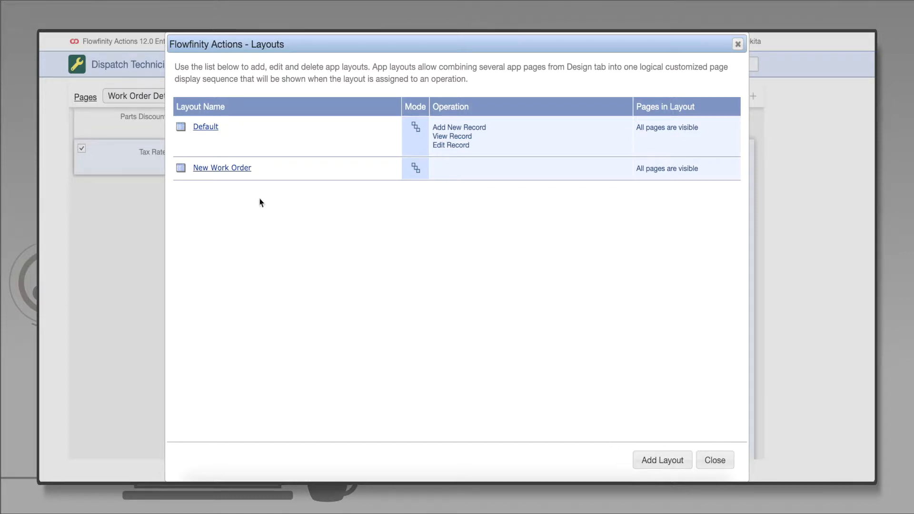
In the New Work Order layout, make Contact Name, Phone Number, Address, Price, Parts Discount % and Tax Rate % not editable
left_click(248, 169)
left_click(250, 182)
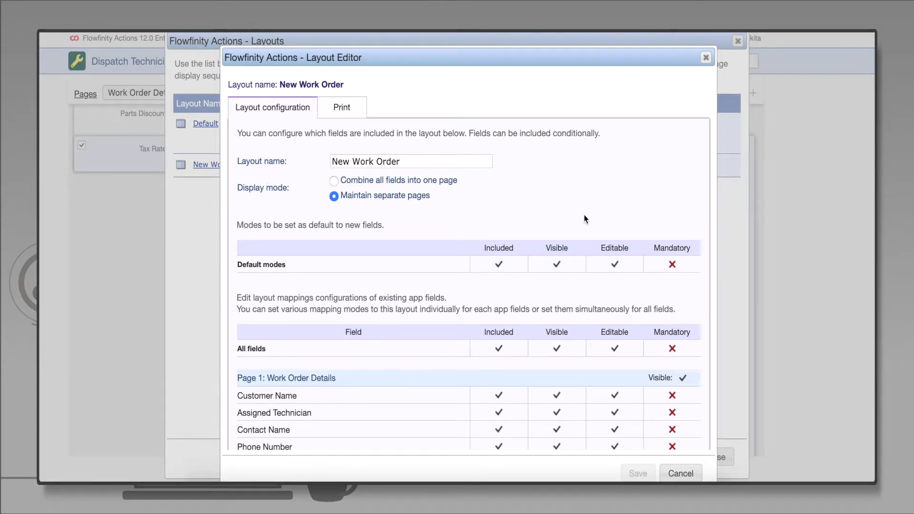
scroll(585, 218, "down", 2)
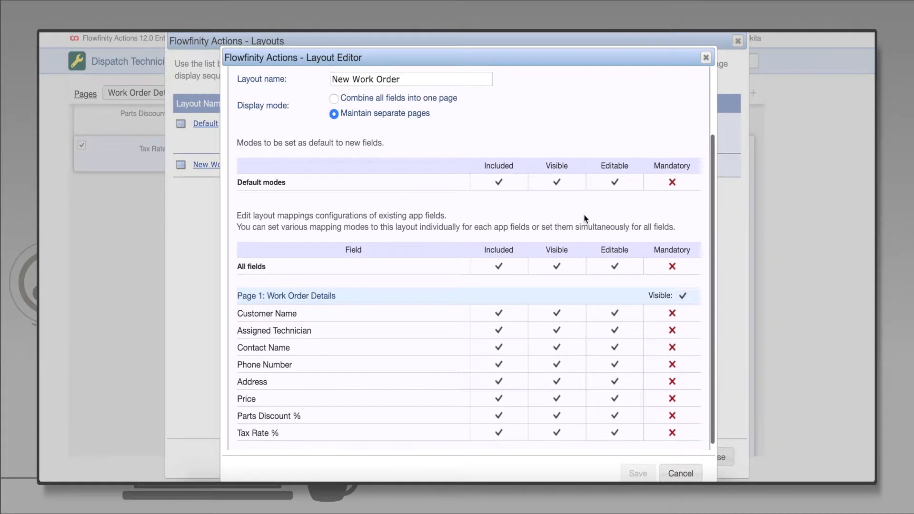
left_click(627, 340)
left_click(628, 354)
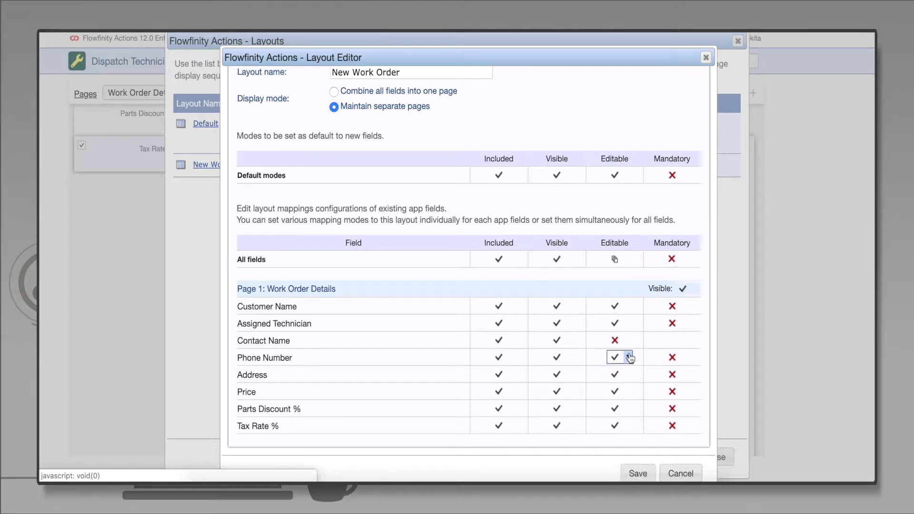
left_click(627, 358)
left_click(628, 371)
left_click(627, 374)
left_click(628, 388)
left_click(627, 391)
left_click(628, 405)
left_click(627, 408)
left_click(628, 410)
left_click(628, 409)
left_click(628, 422)
left_click(628, 425)
left_click(628, 439)
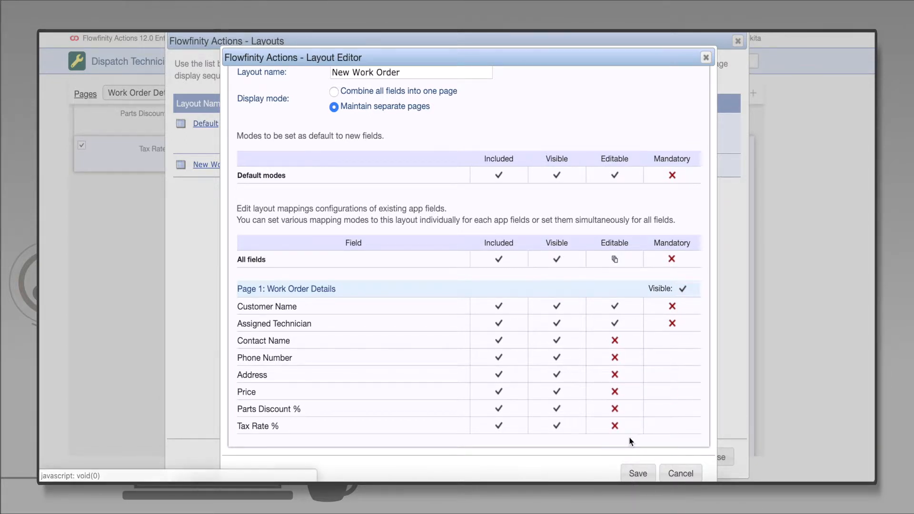
Save the New Work Order layout, then add a layout named "Invoice" that combines all fields into one page with fields not editable by default
left_click(650, 476)
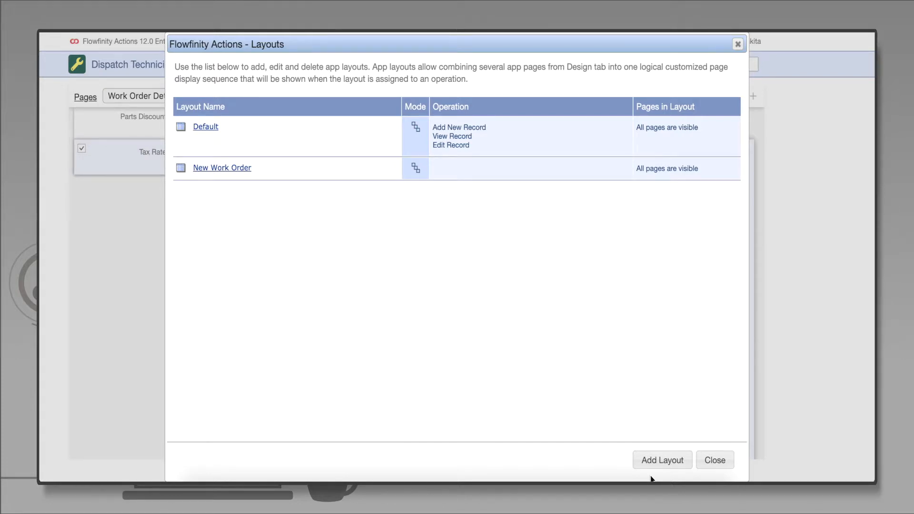
left_click(659, 460)
left_click(418, 161)
type("Invoice")
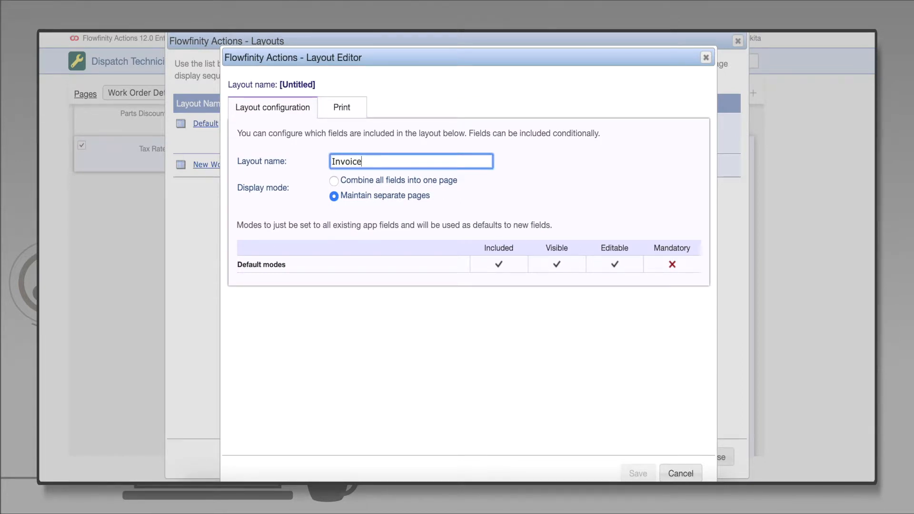
left_click(334, 181)
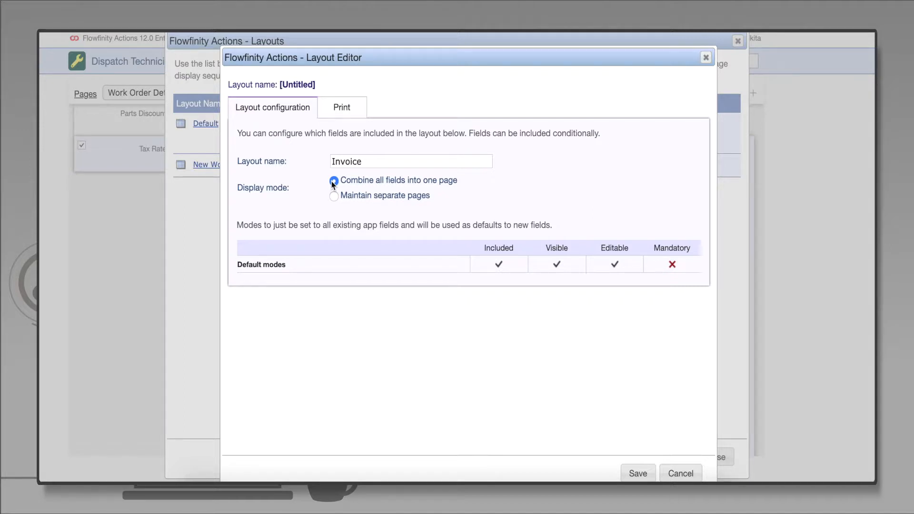
left_click(627, 263)
left_click(627, 278)
left_click(573, 265)
left_click(573, 292)
left_click(638, 473)
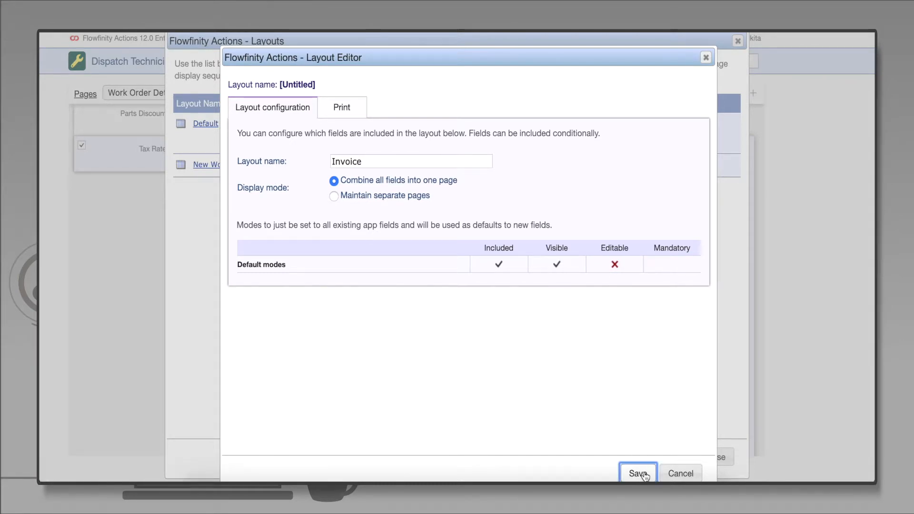
In the Invoice layout, make the Customer Name field not visible and save the layout
left_click(206, 191)
left_click(216, 202)
scroll(387, 228, "down", 3)
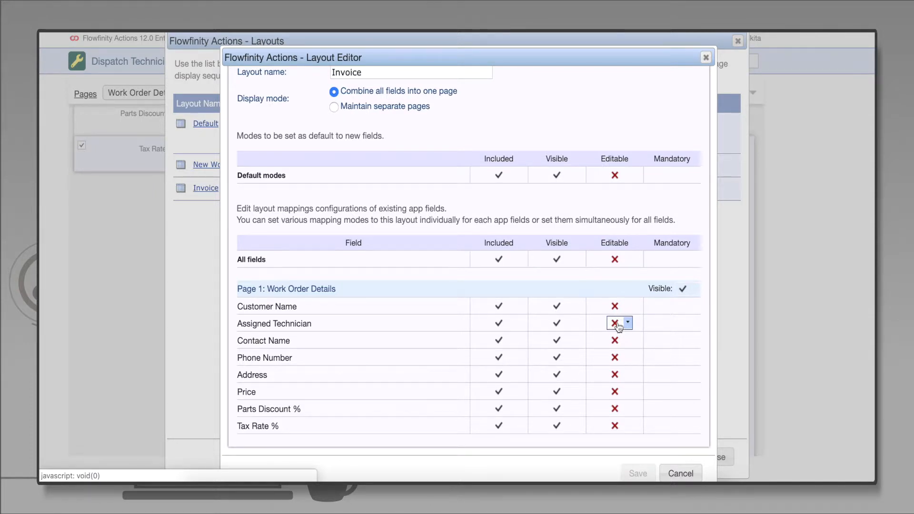
left_click(569, 306)
left_click(569, 322)
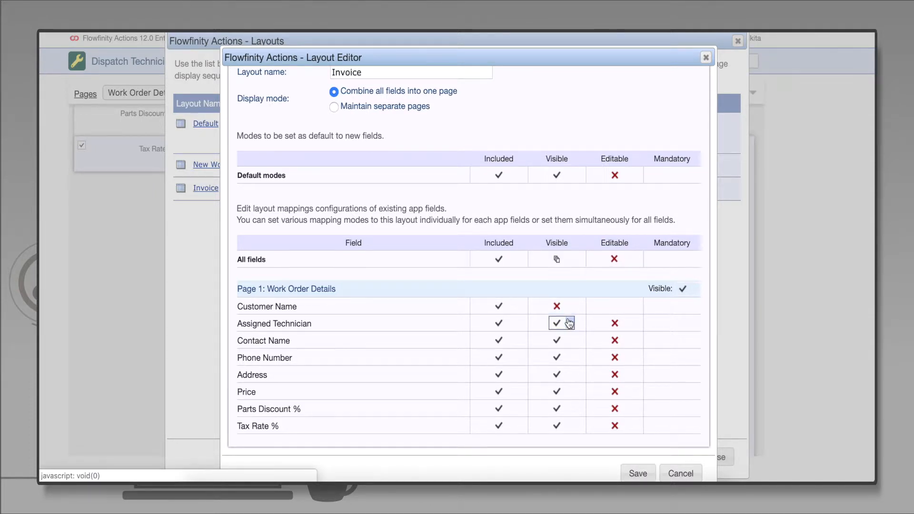
left_click(637, 473)
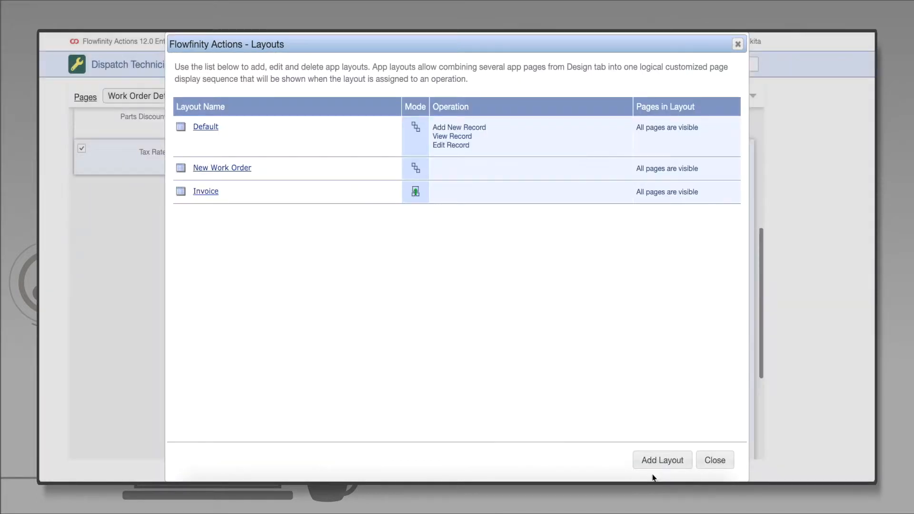
left_click(714, 460)
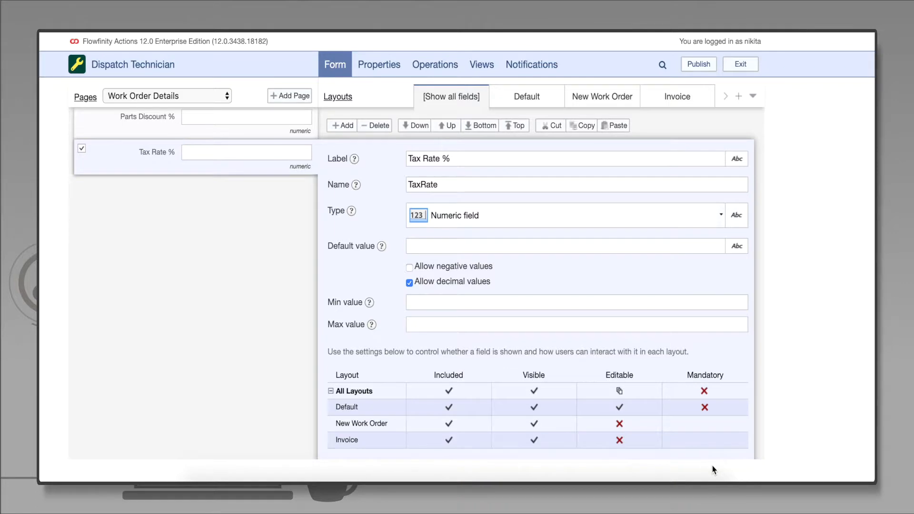
Rename the Add New Record operation to "Assign Work Order"
left_click(449, 65)
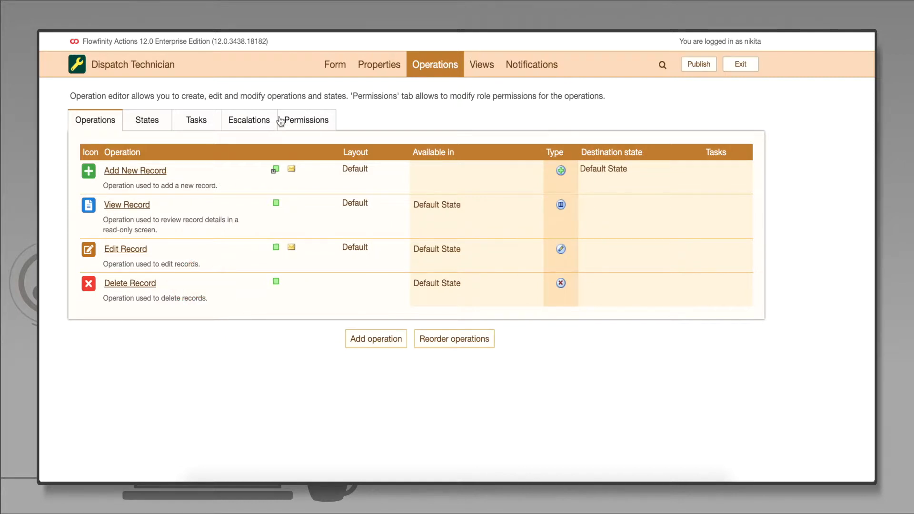
left_click(160, 175)
left_click(161, 183)
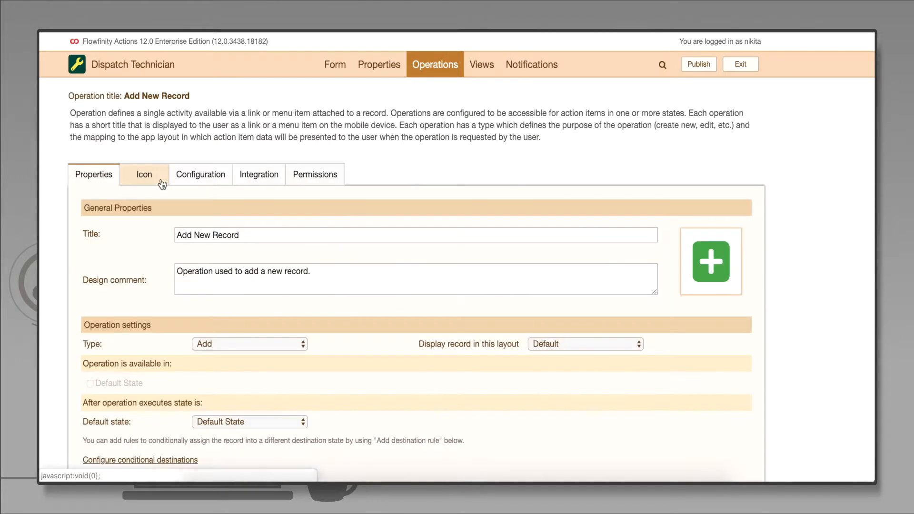
triple_click(260, 238)
type("Assign Work Order")
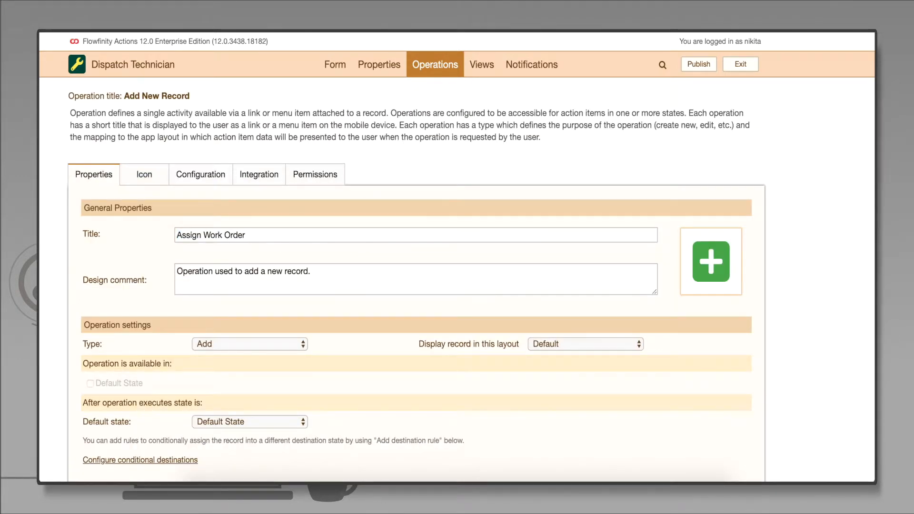
Change its design comment to "Operation used to add a new work order." and save the operation
mouse_move(320, 274)
left_mouse_down()
mouse_move(269, 280)
mouse_move(286, 270)
left_mouse_up()
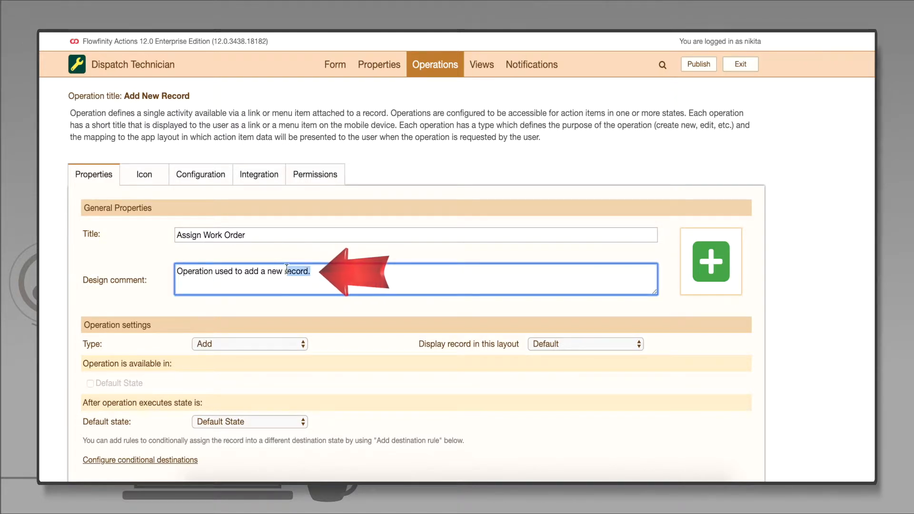
type("work order.")
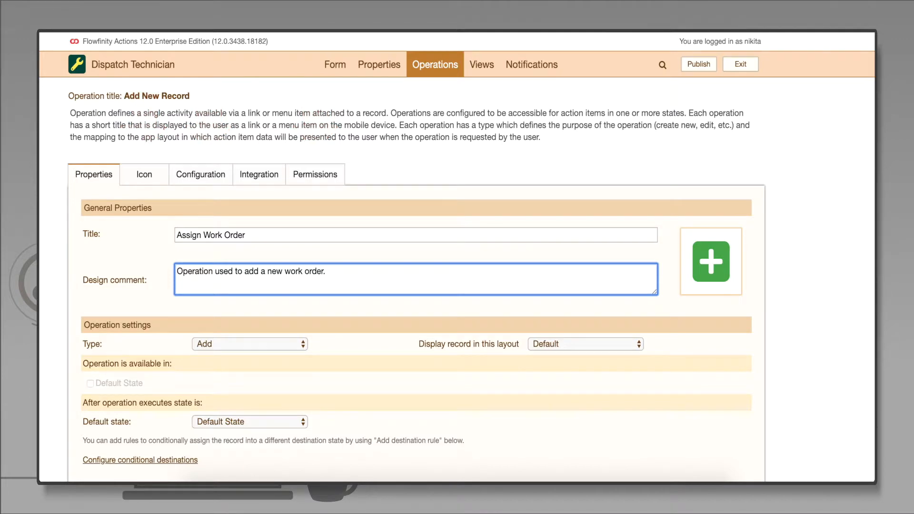
scroll(435, 422, "down", 4)
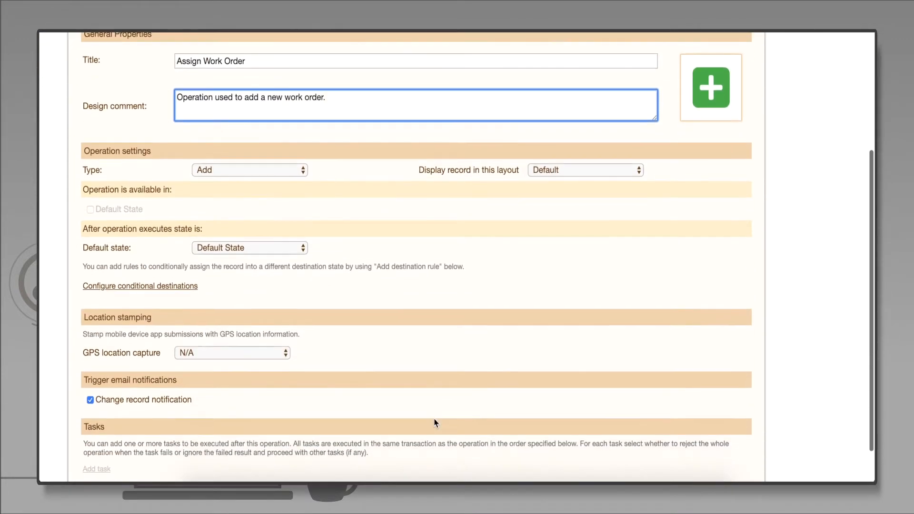
scroll(434, 422, "down", 1)
left_click(409, 467)
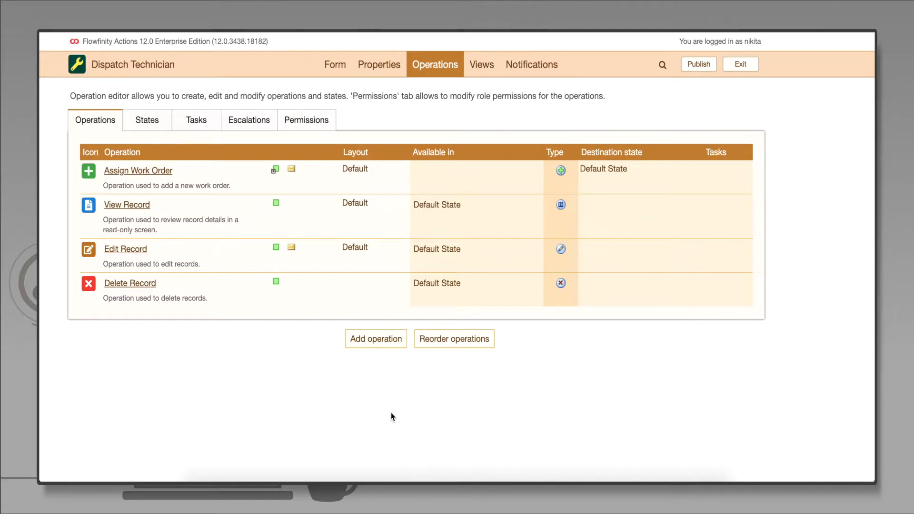
Add a new operation titled "Send Invoice" with design comment "Generates an invoice for a customer."
left_click(398, 340)
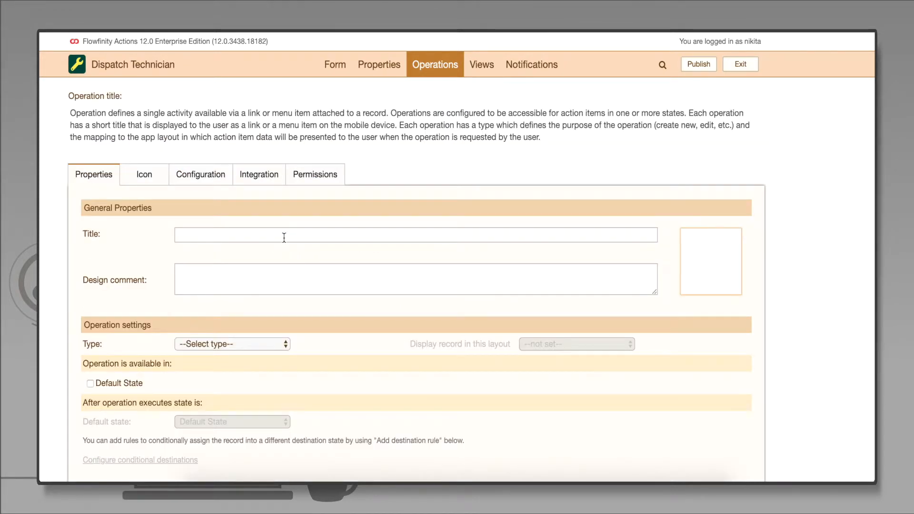
left_click(284, 237)
type("Send")
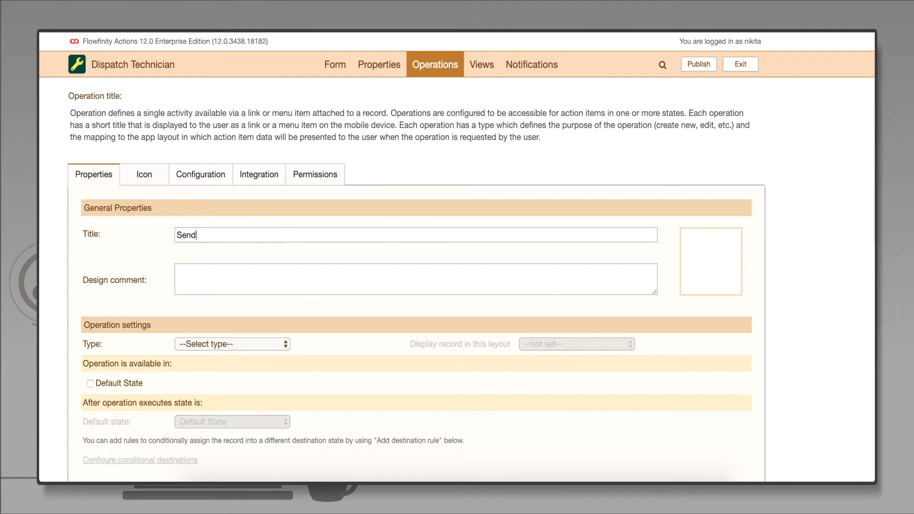
type(" Invoice")
key("Tab")
type("Generates an invoice for a customer.")
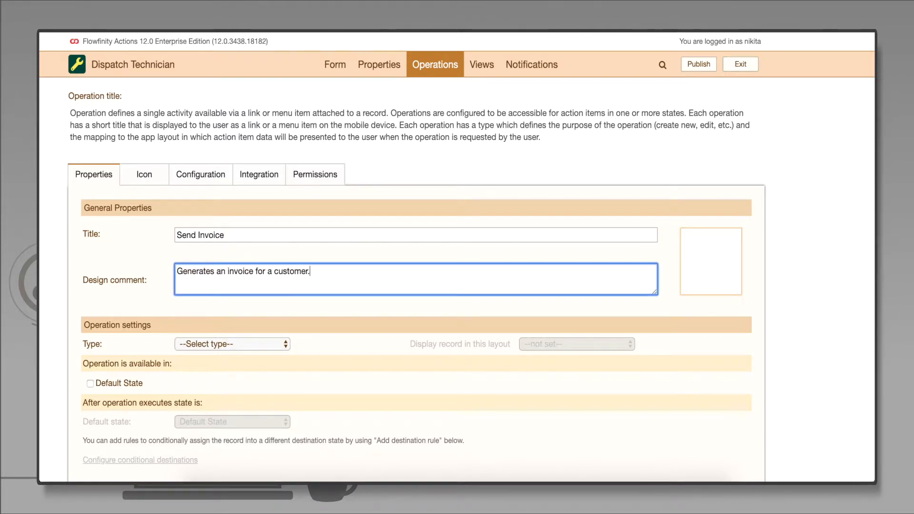
Set the Send Invoice operation to Save As PDF using the Invoice layout, available in Default State, and save it
left_click(277, 345)
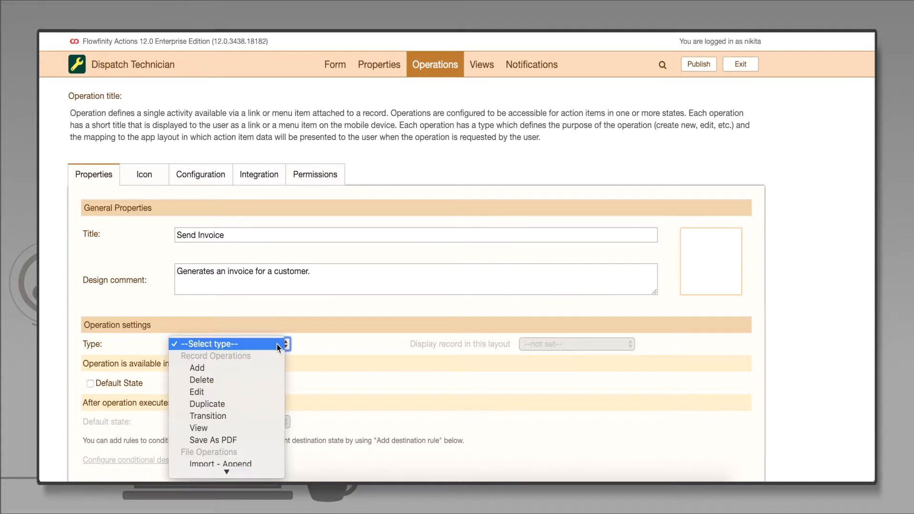
left_click(260, 440)
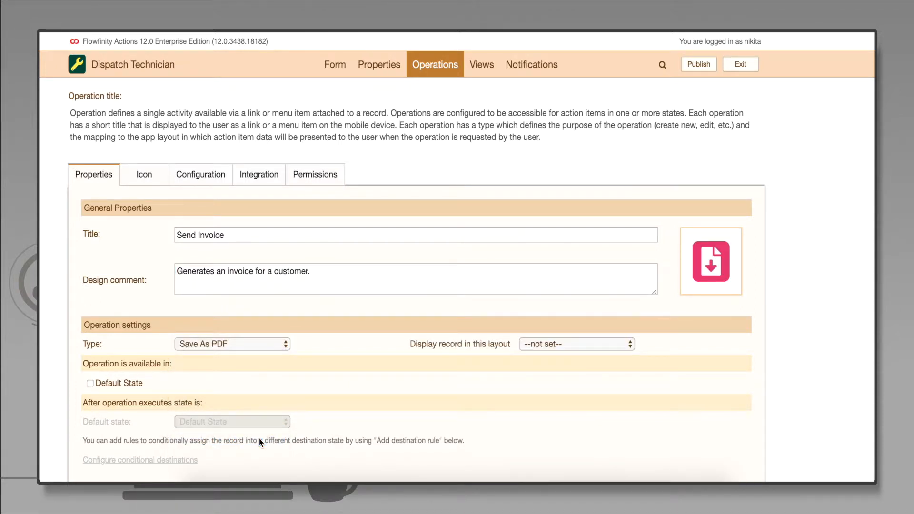
left_click(630, 348)
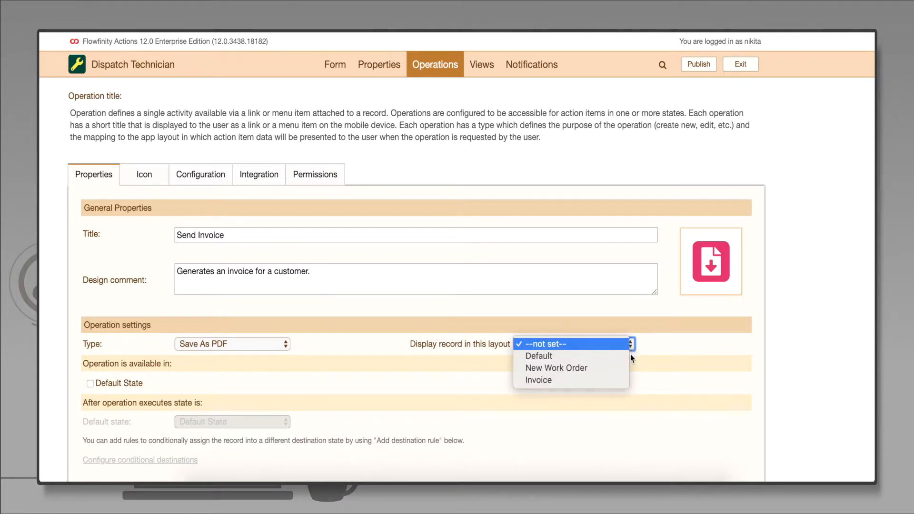
left_click(623, 379)
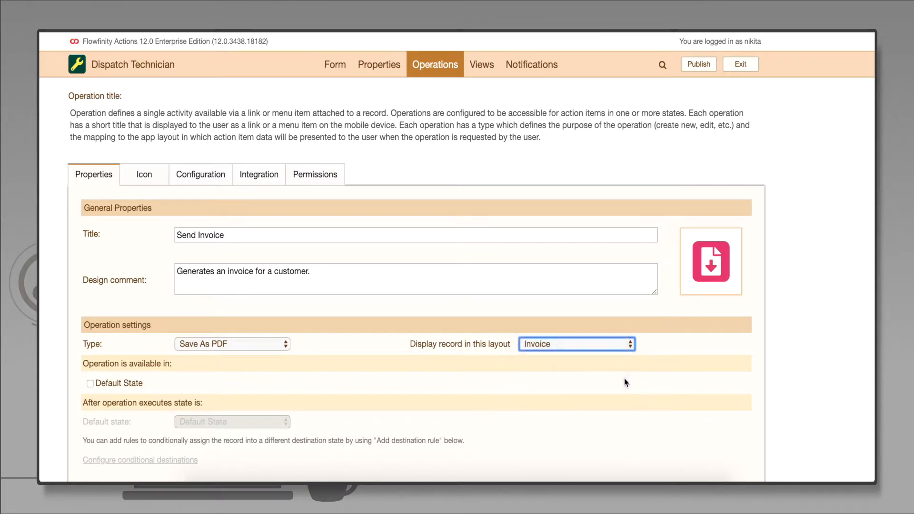
left_click(90, 383)
scroll(527, 409, "down", 5)
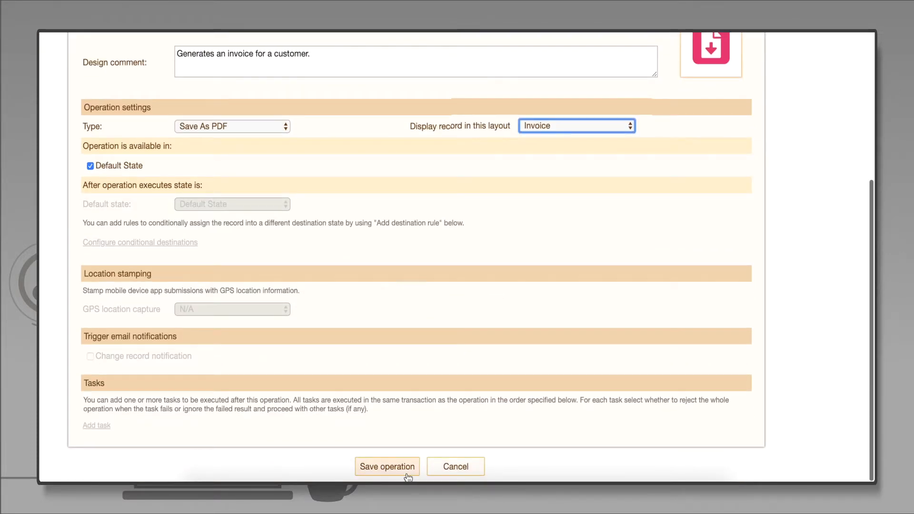
left_click(387, 466)
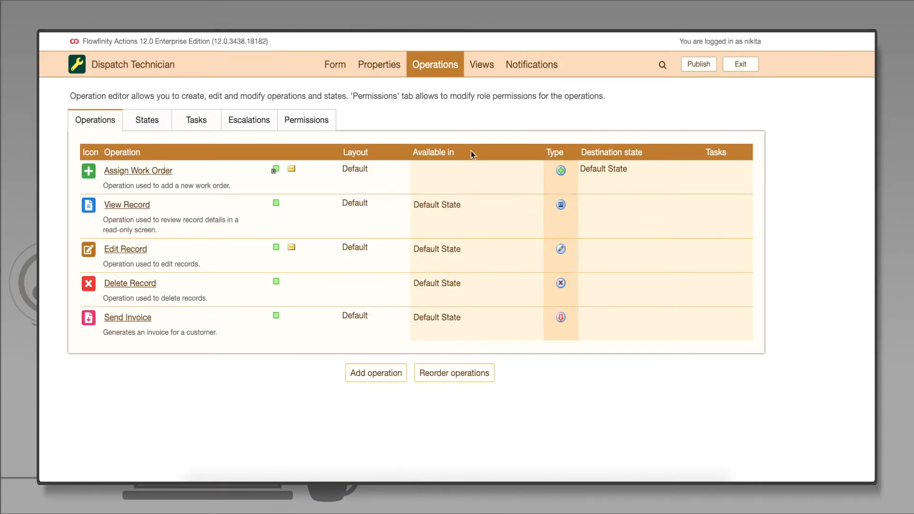
Edit the View All Records view and enable a shortcut for it on the portal screen
left_click(490, 72)
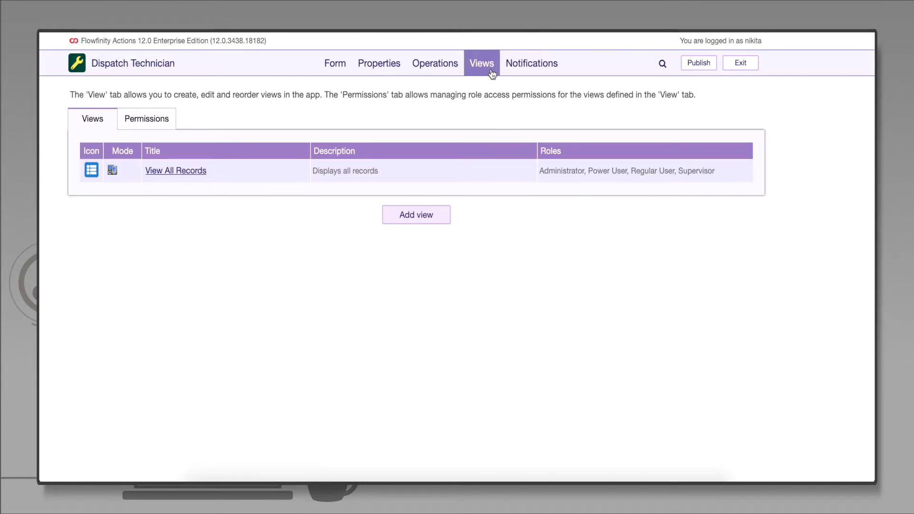
left_click(221, 172)
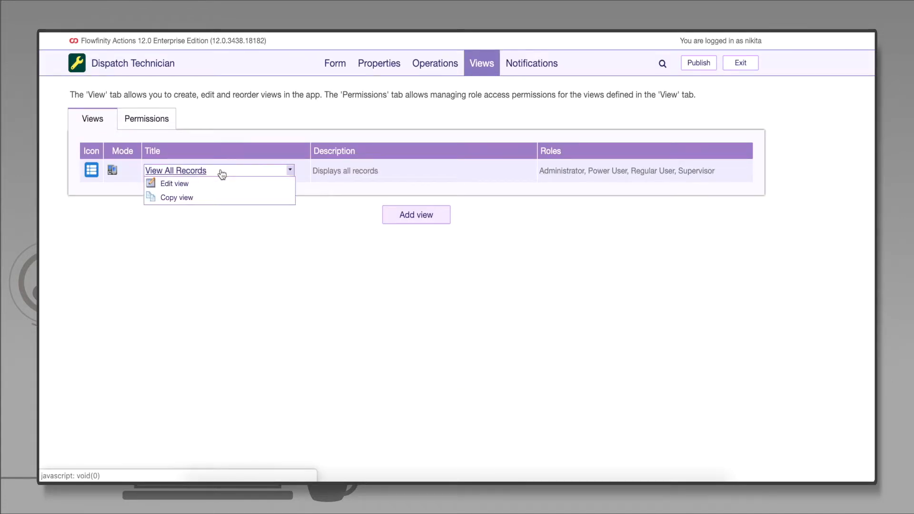
left_click(228, 185)
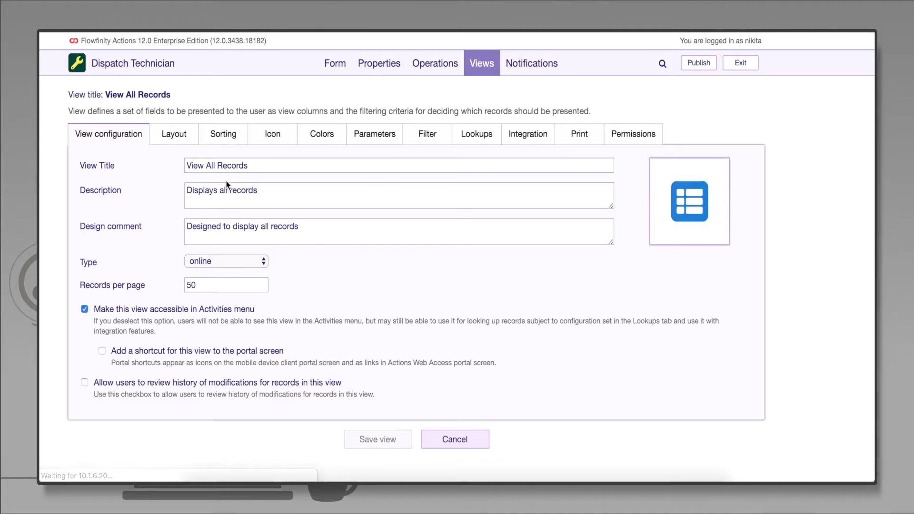
left_click(101, 351)
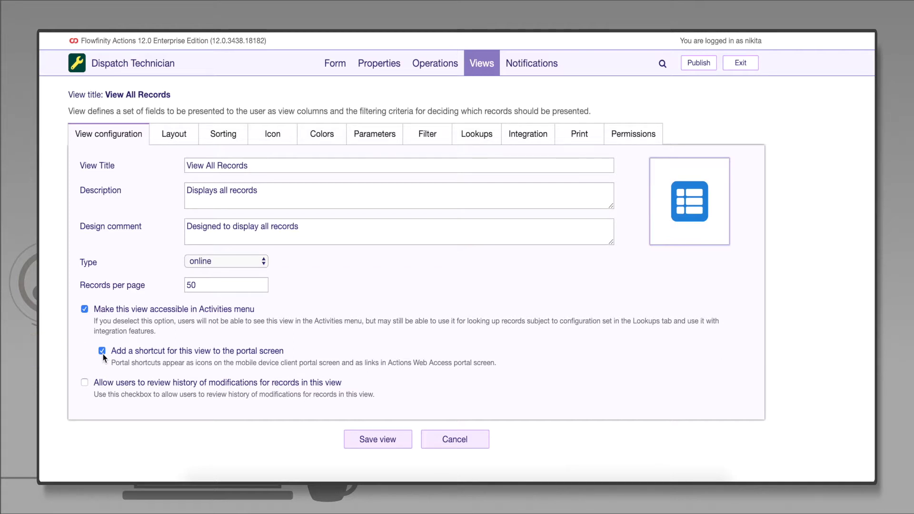
Show Contact Name, Assigned Technician, Phone Number and Address as view columns with a four-fields-in-four-lines mobile layout, and save the view
left_click(188, 136)
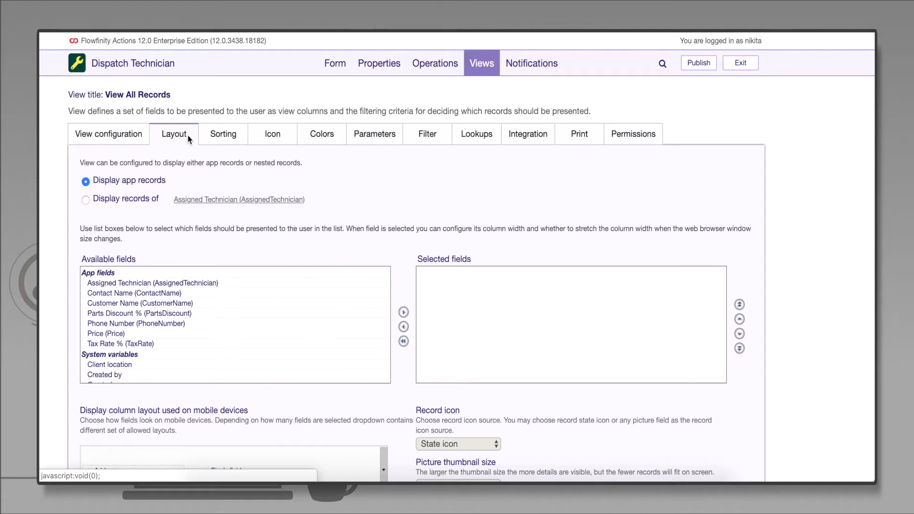
double_click(206, 294)
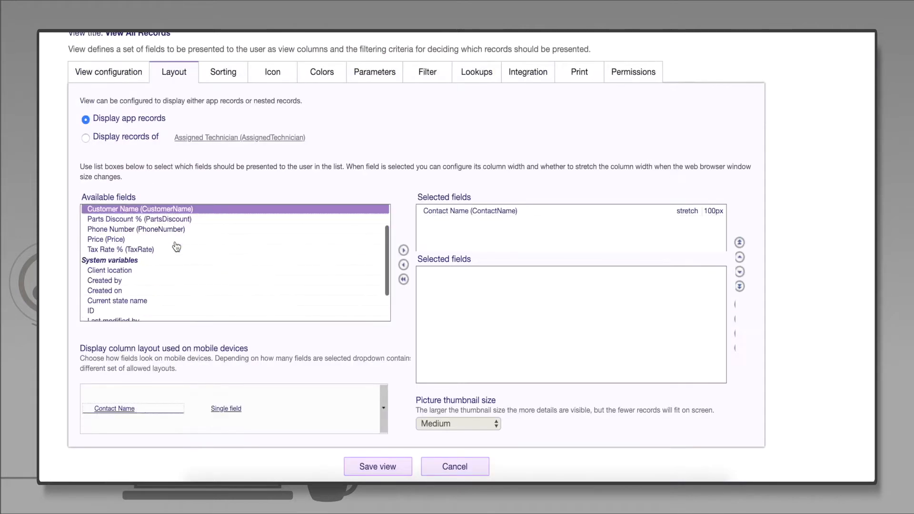
scroll(176, 246, "up", 2)
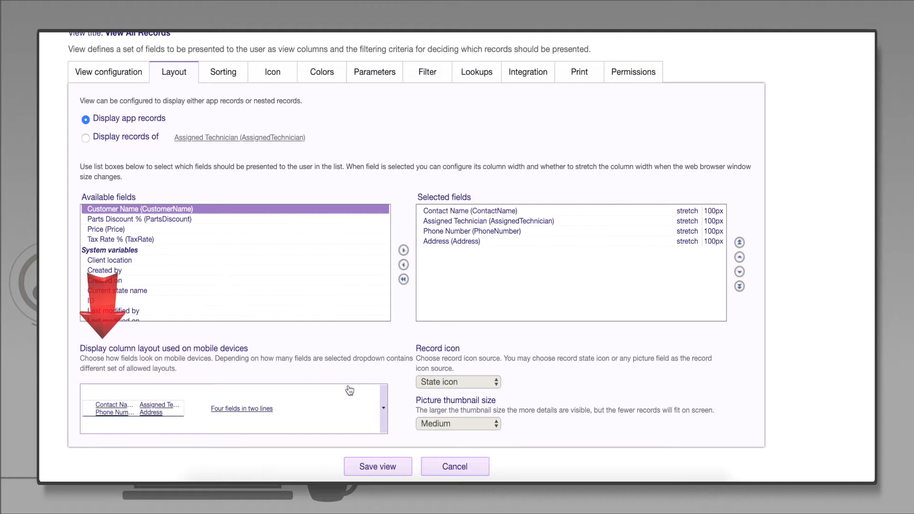
left_click(384, 410)
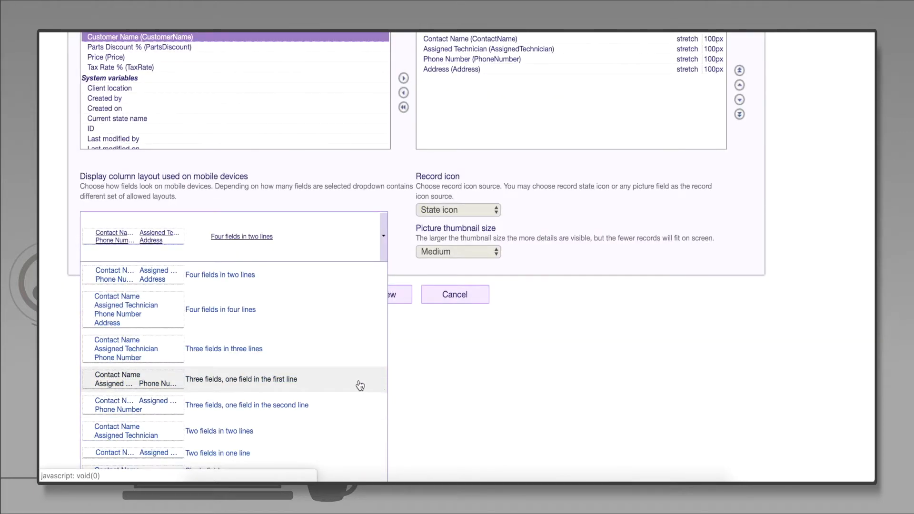
left_click(299, 322)
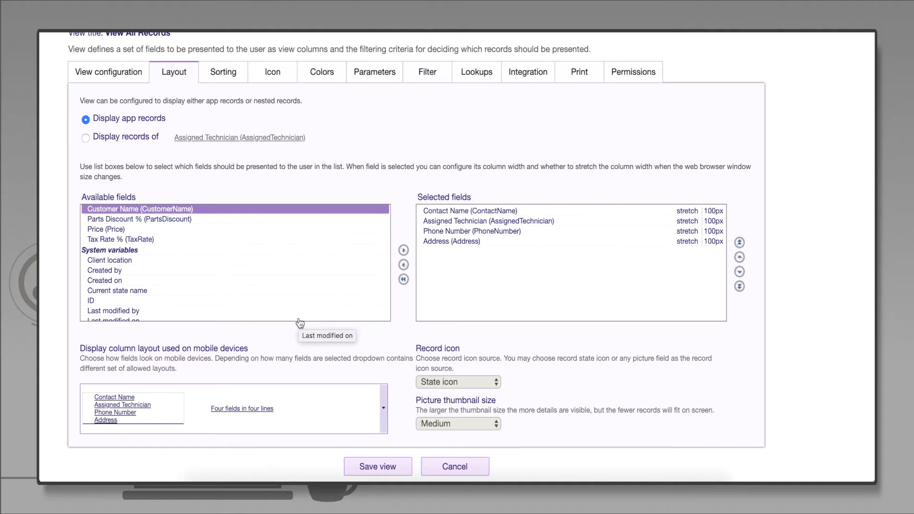
left_click(406, 468)
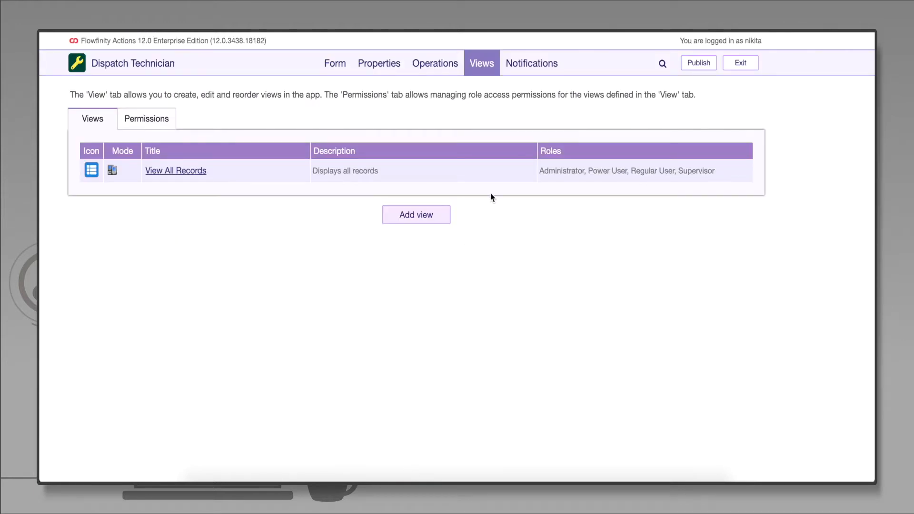
Open the existing change record notification for editing and retitle it "Dispatch Notification"
left_click(537, 71)
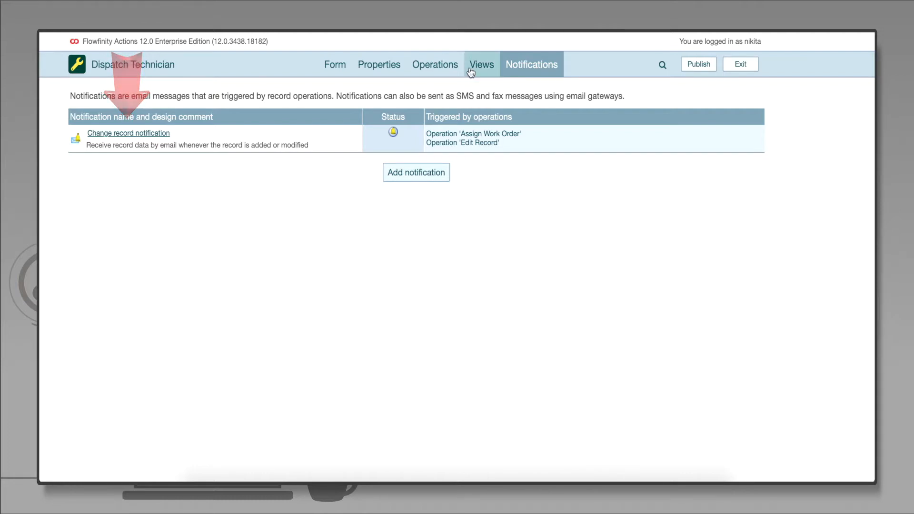
left_click(210, 137)
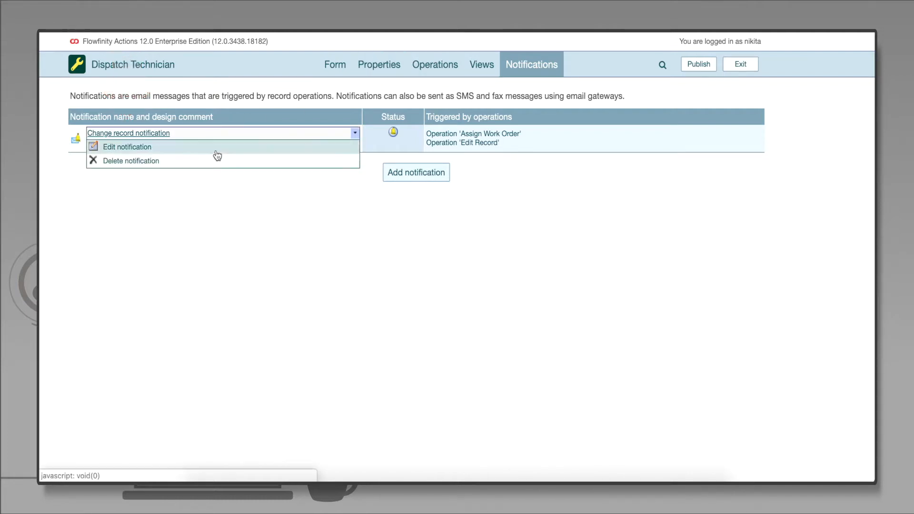
left_click(215, 152)
triple_click(314, 164)
type("Dispatch Notification")
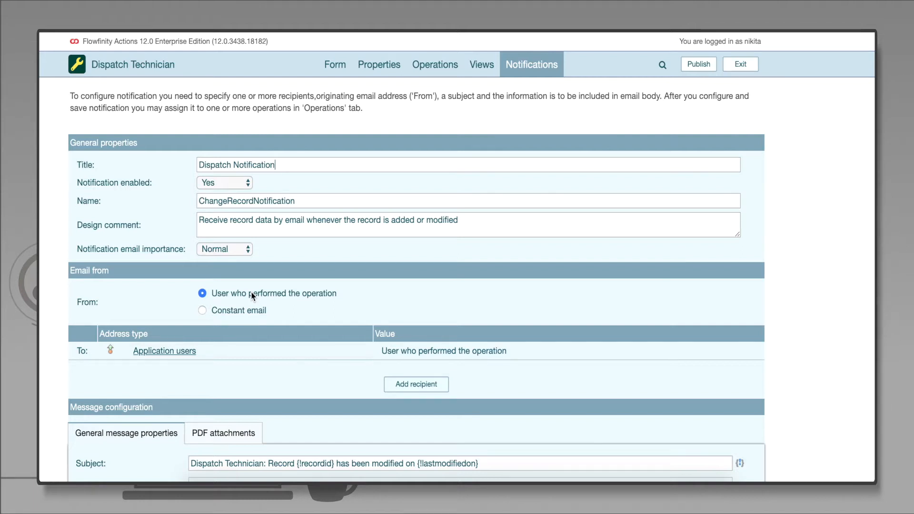
Change the notification recipient to newly added users of the Assigned Technician user lookup field and save the recipient
left_click(209, 355)
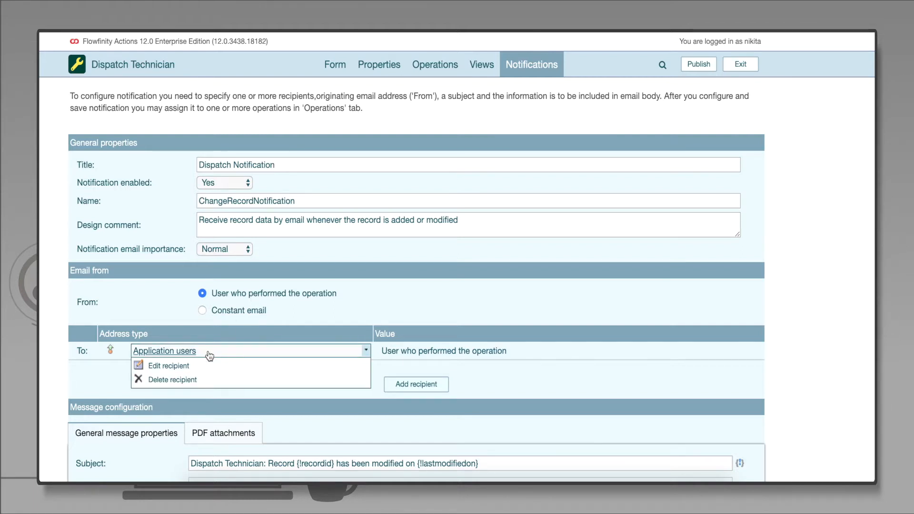
left_click(218, 366)
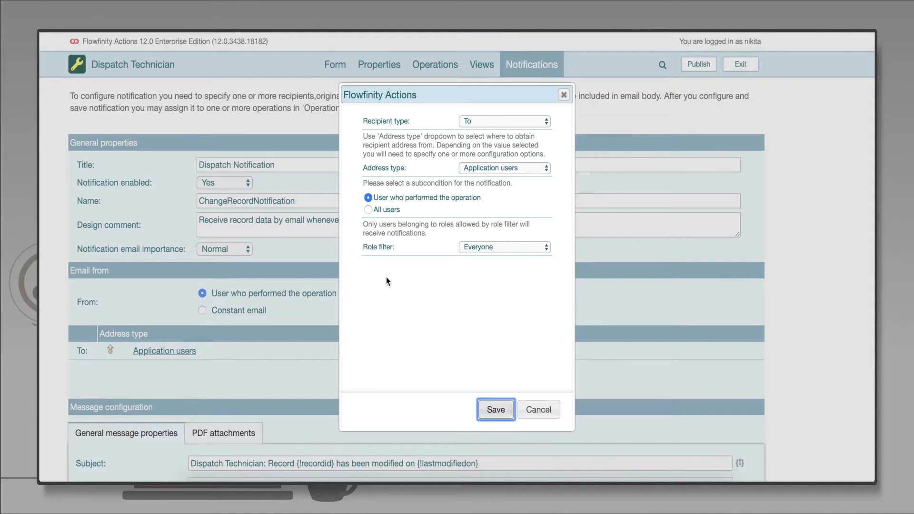
left_click(541, 170)
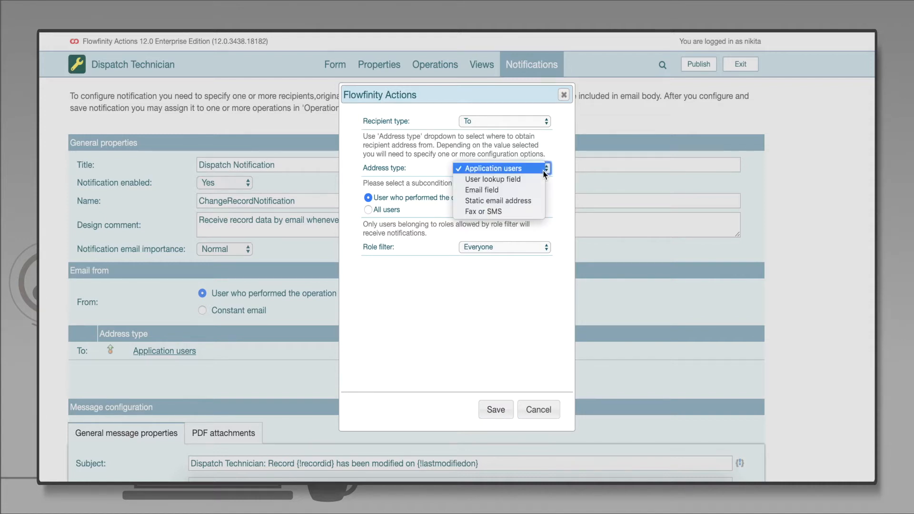
left_click(541, 180)
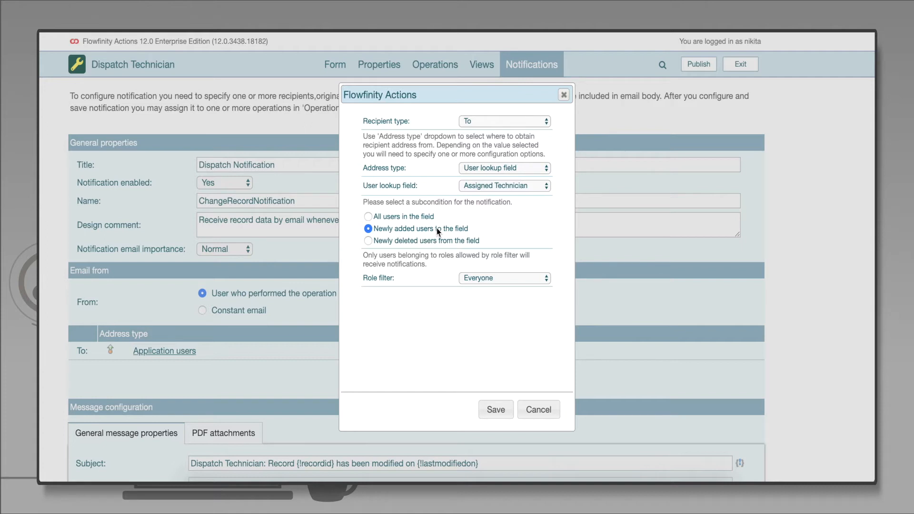
left_click(499, 410)
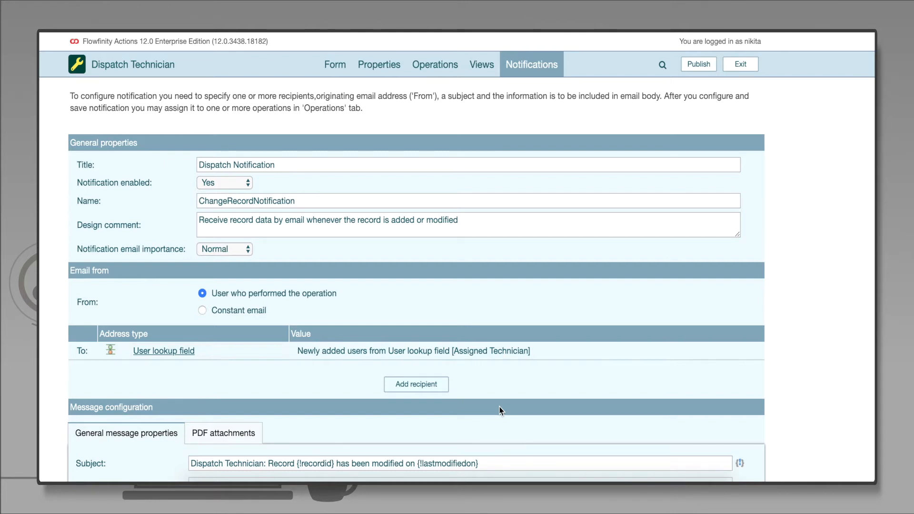
Set the notification email subject to "New Assignment!"
scroll(501, 411, "down", 3)
triple_click(495, 387)
type("New Assignment!")
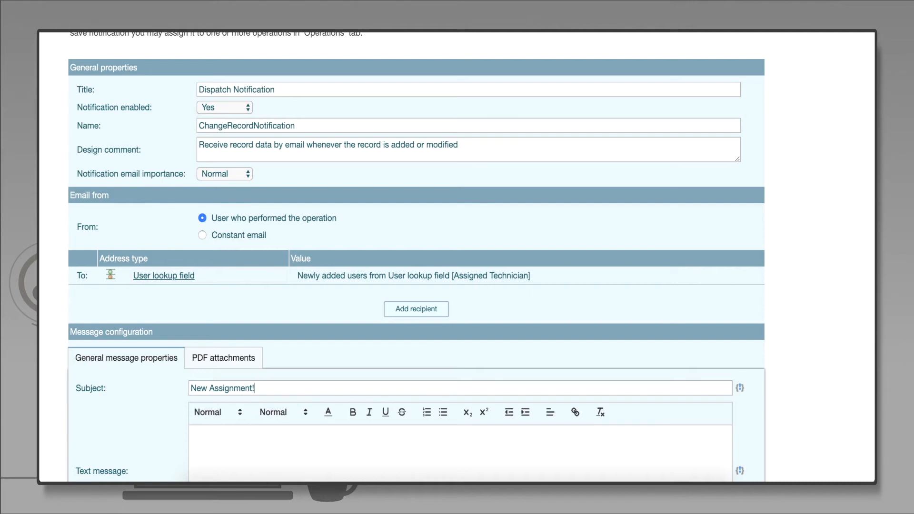
Write the text message using the Assigned Technician, Customer Name, Contact Name, Phone Number and Address fields, and save the notification
scroll(457, 257, "down", 5)
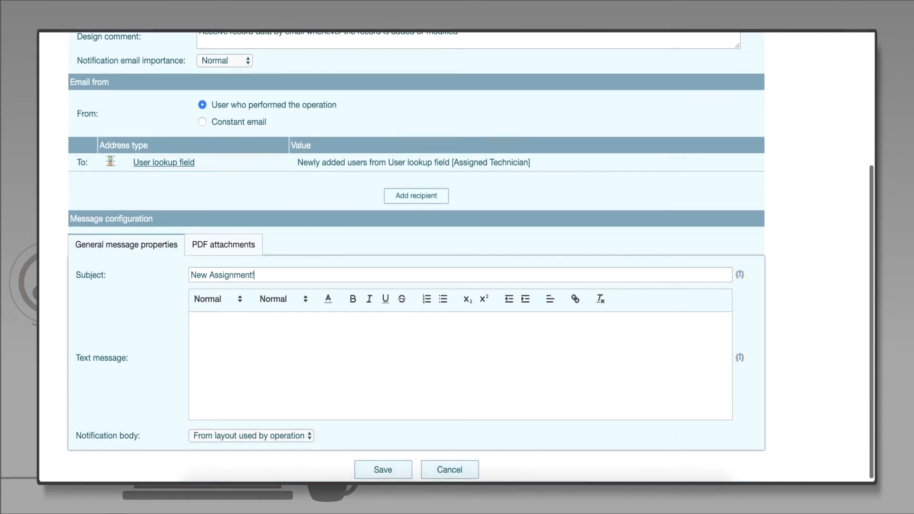
left_click(740, 358)
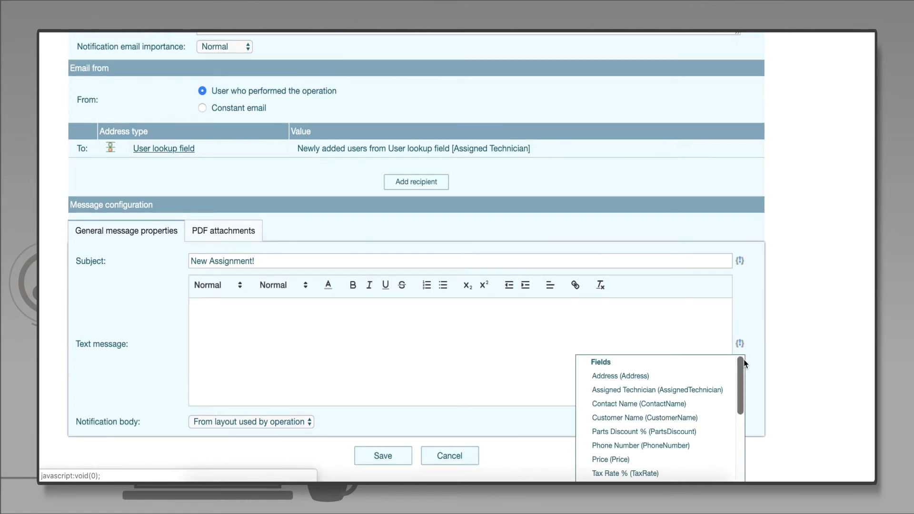
left_click(724, 390)
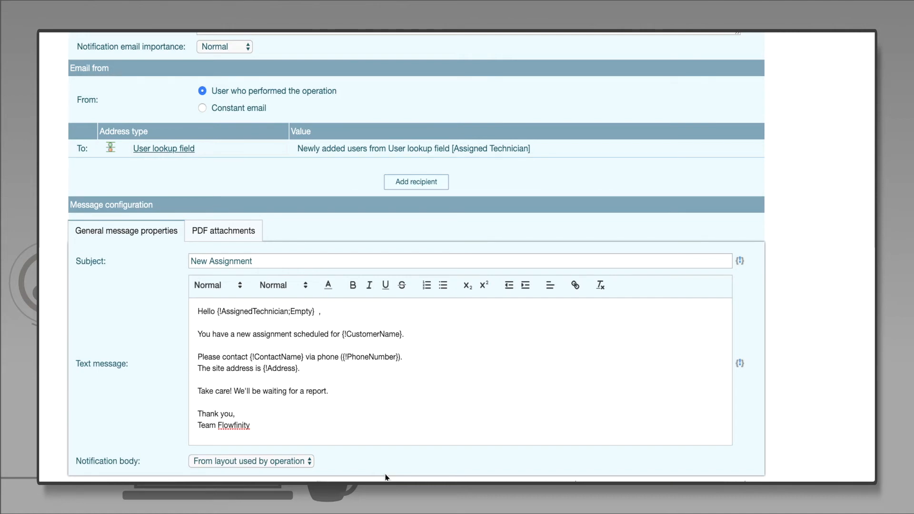
scroll(386, 477, "down", 2)
left_click(409, 469)
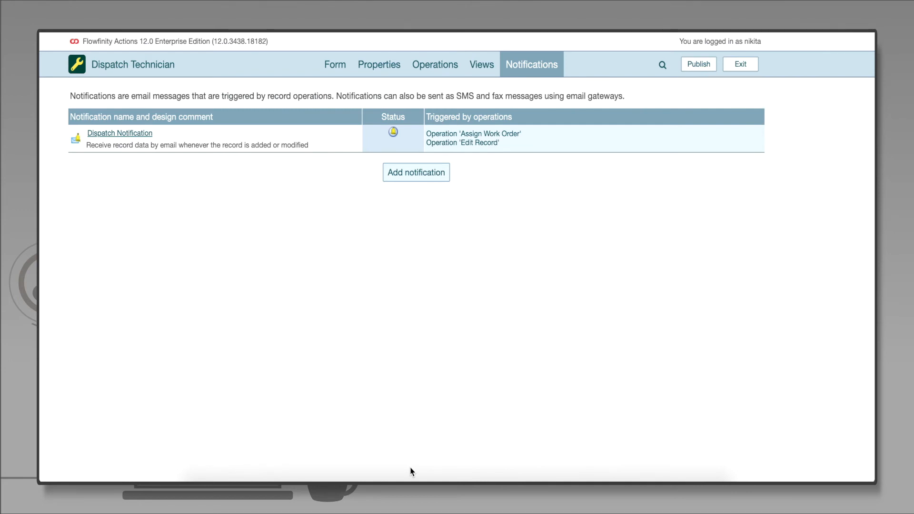
Enable the Dispatch Notification email trigger in the Assign Work Order operation and save the operation
left_click(430, 72)
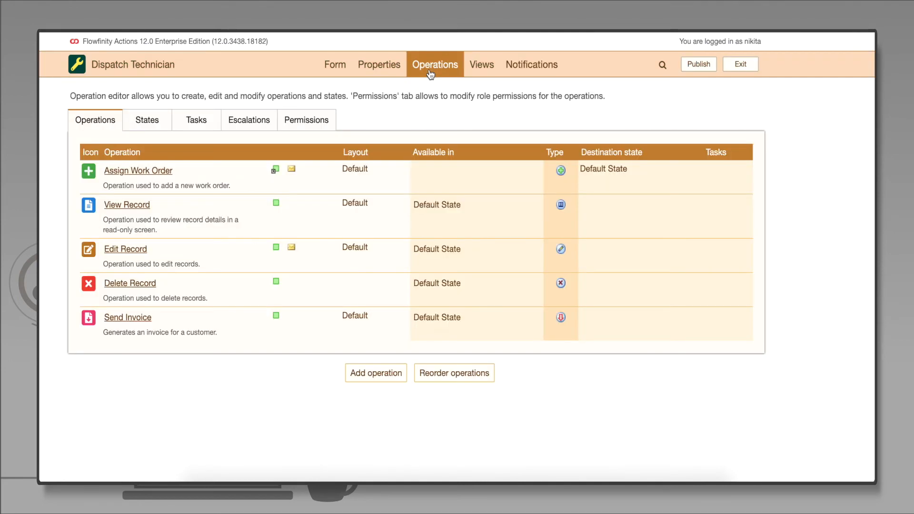
left_click(186, 174)
left_click(191, 185)
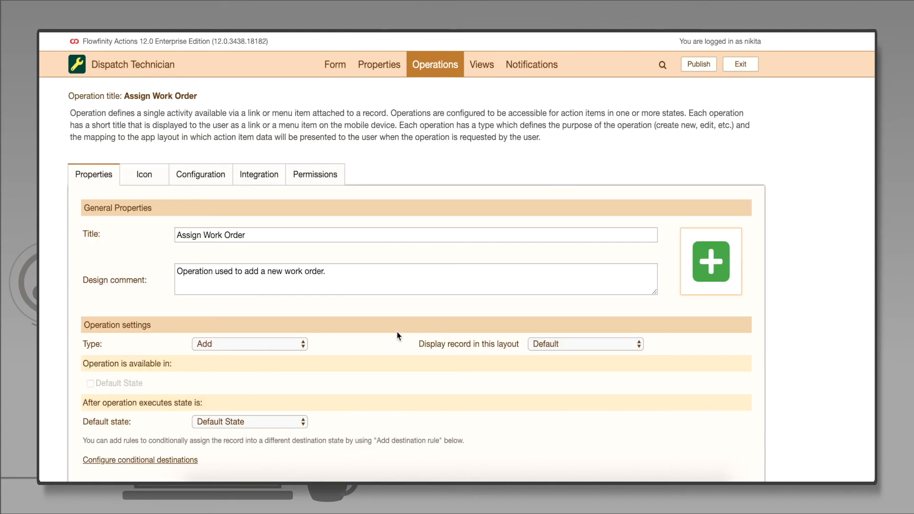
scroll(398, 336, "down", 5)
left_click(90, 356)
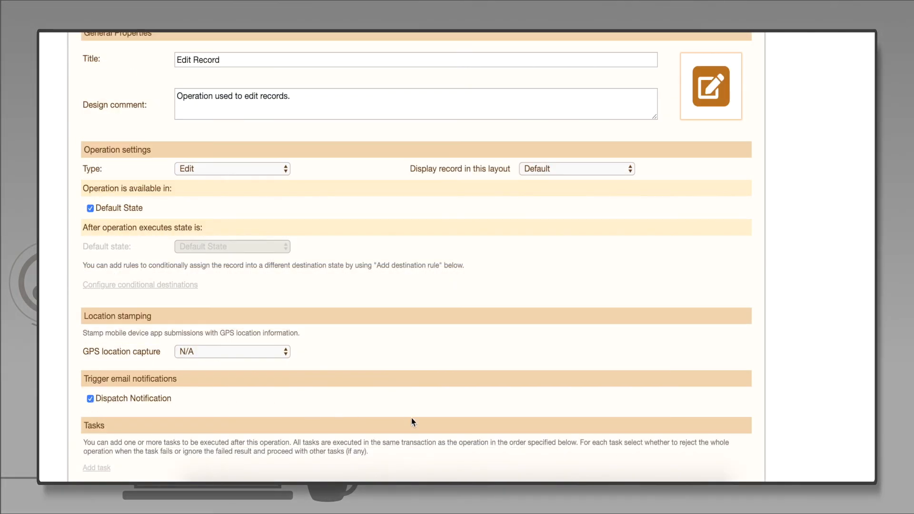
scroll(412, 422, "down", 2)
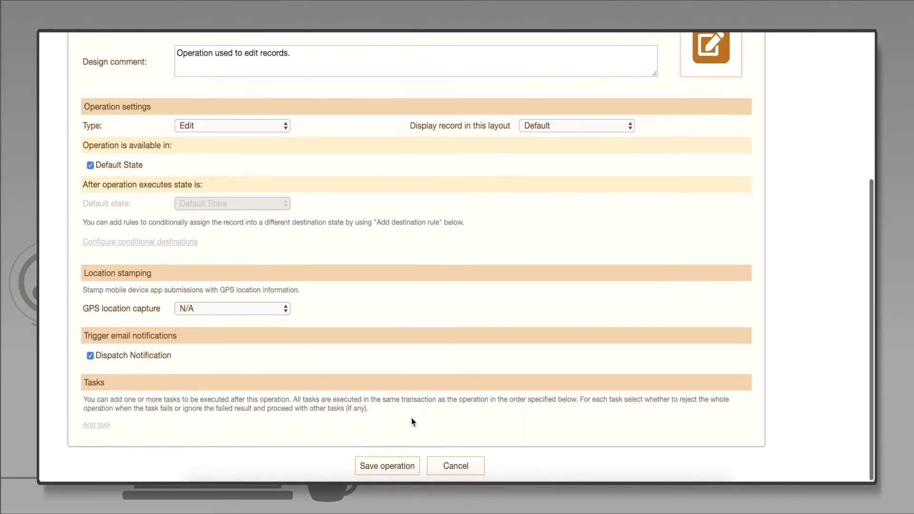
left_click(407, 468)
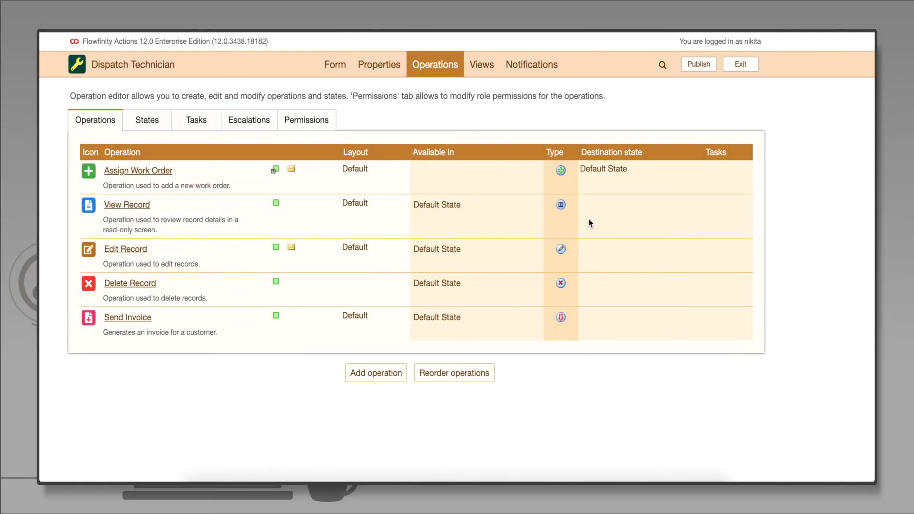
Publish the Dispatch Technician app, making it accessible in the Field Services tab
left_click(707, 71)
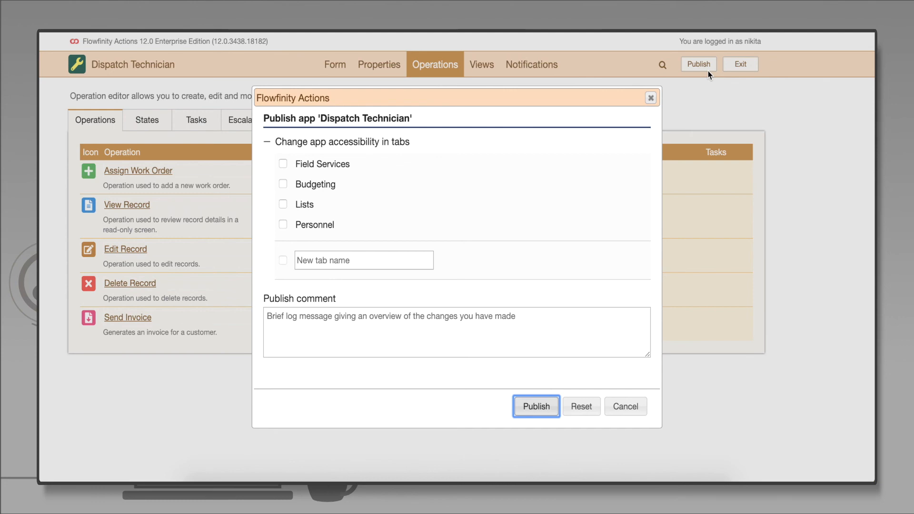
left_click(282, 163)
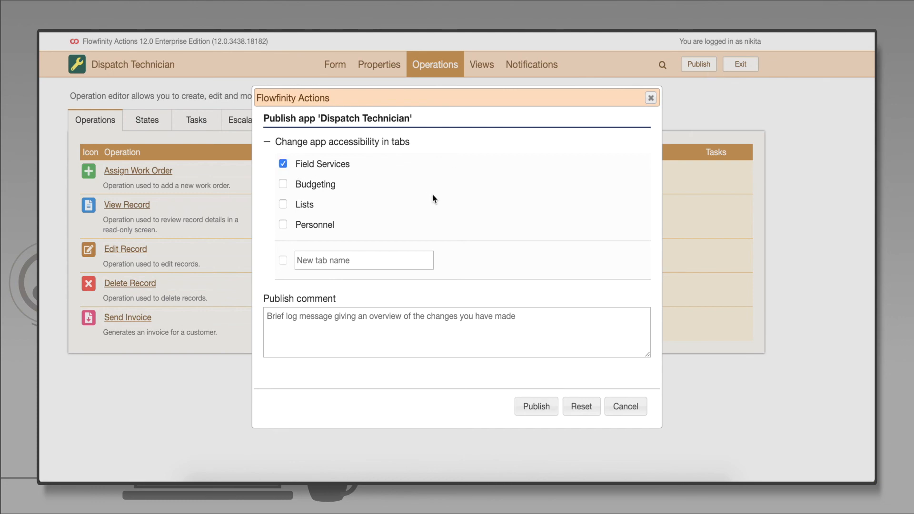
left_click(536, 406)
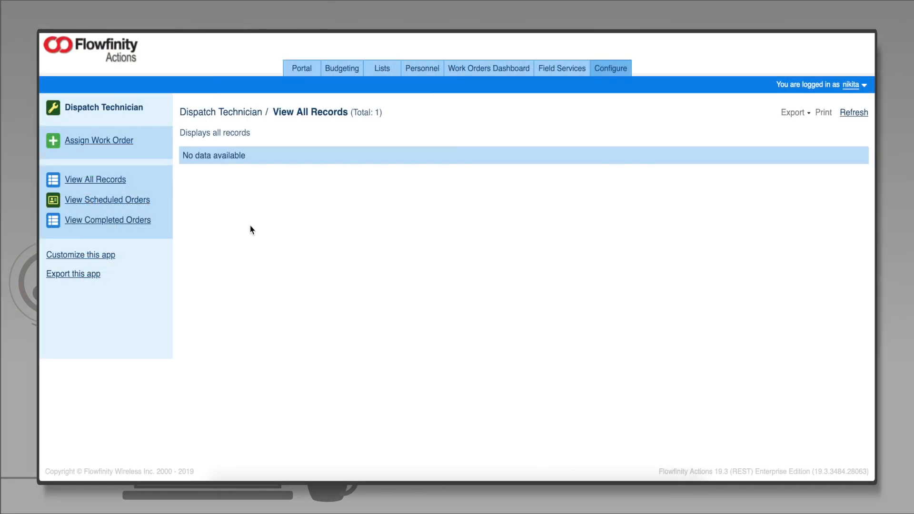
Assign a new test work order with the sample customer details, set Tax Rate % to 6, and submit it
left_click(114, 142)
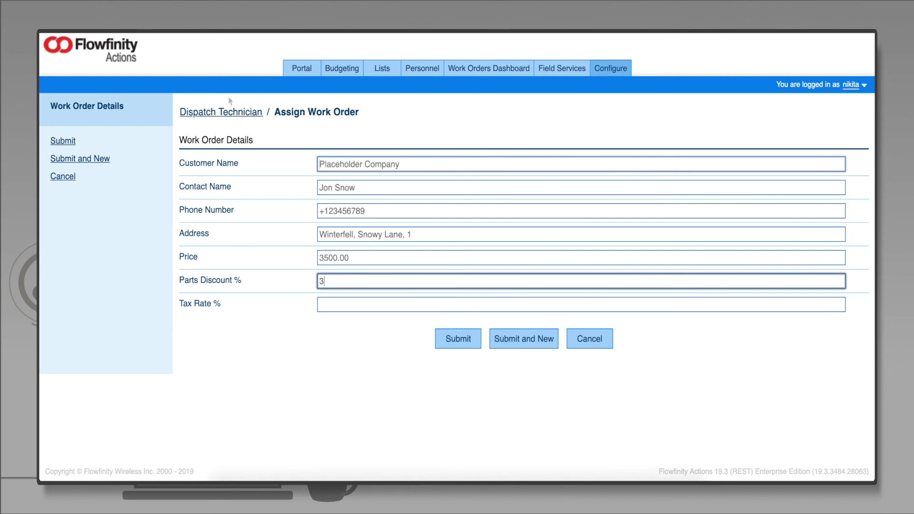
key("Tab")
type("6")
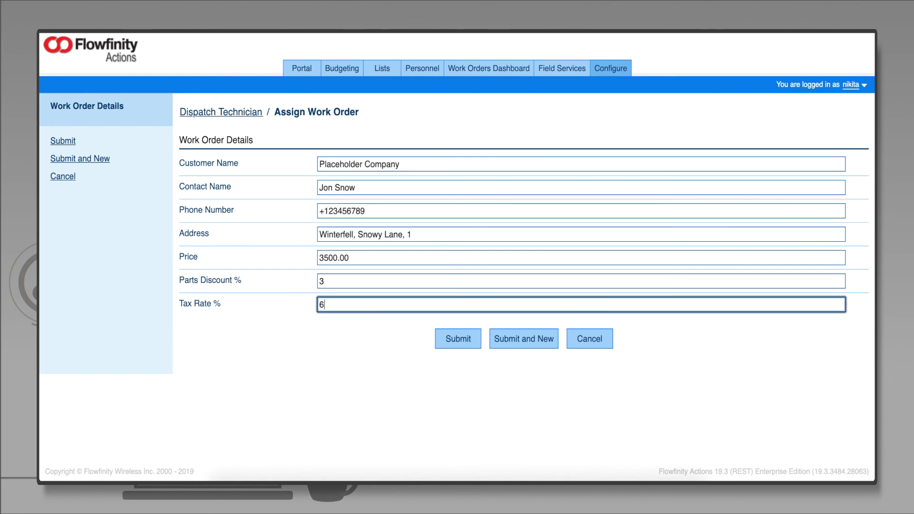
left_click(458, 339)
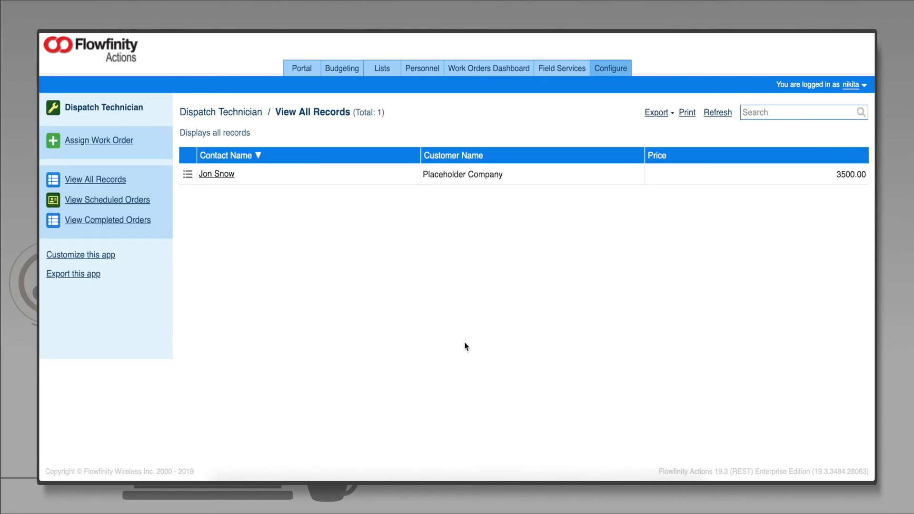